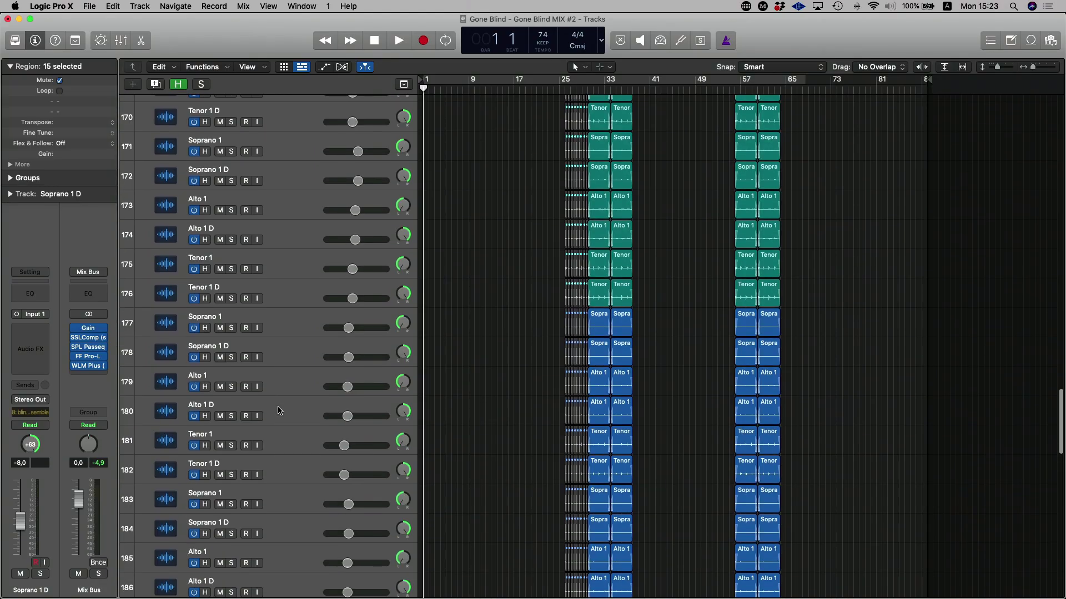
Scroll down the arrange area toward the vocal regions near bar 29.
scroll(278, 409, "down", 10)
scroll(316, 439, "down", 8)
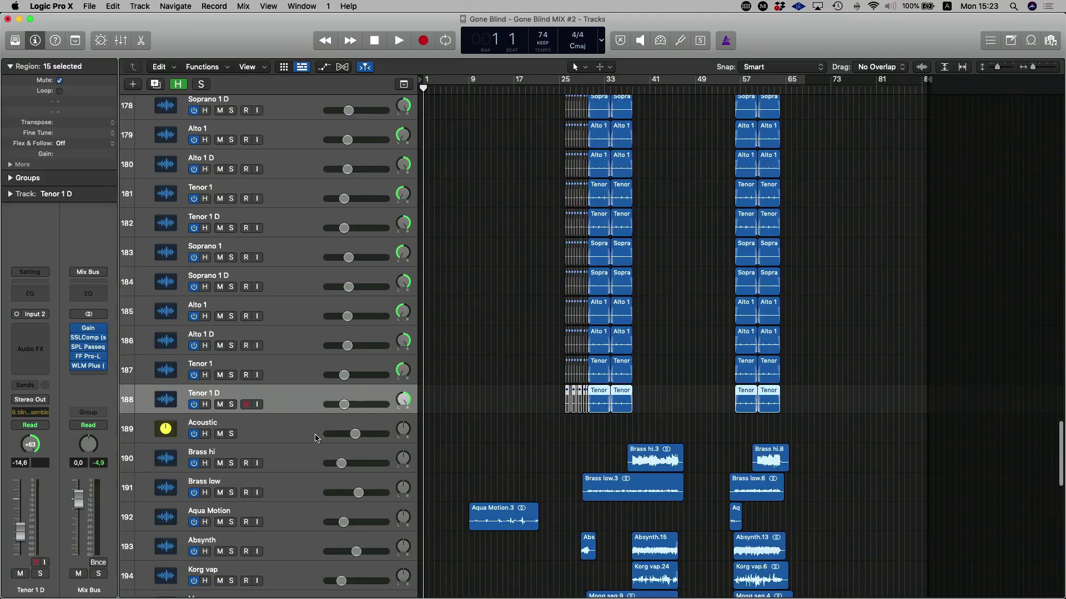
scroll(300, 451, "down", 5)
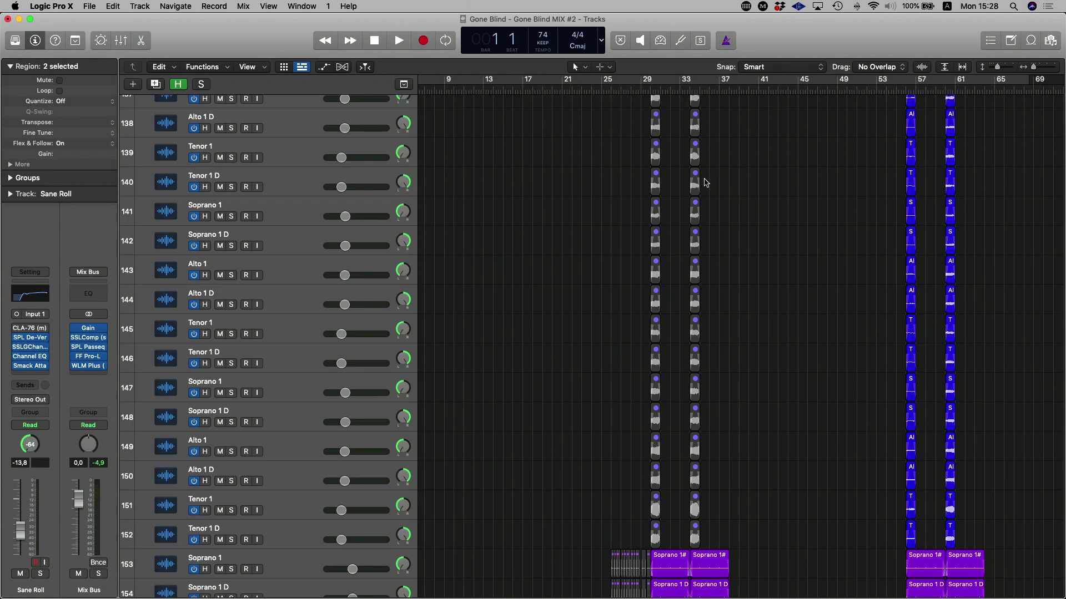
key("shift+Return")
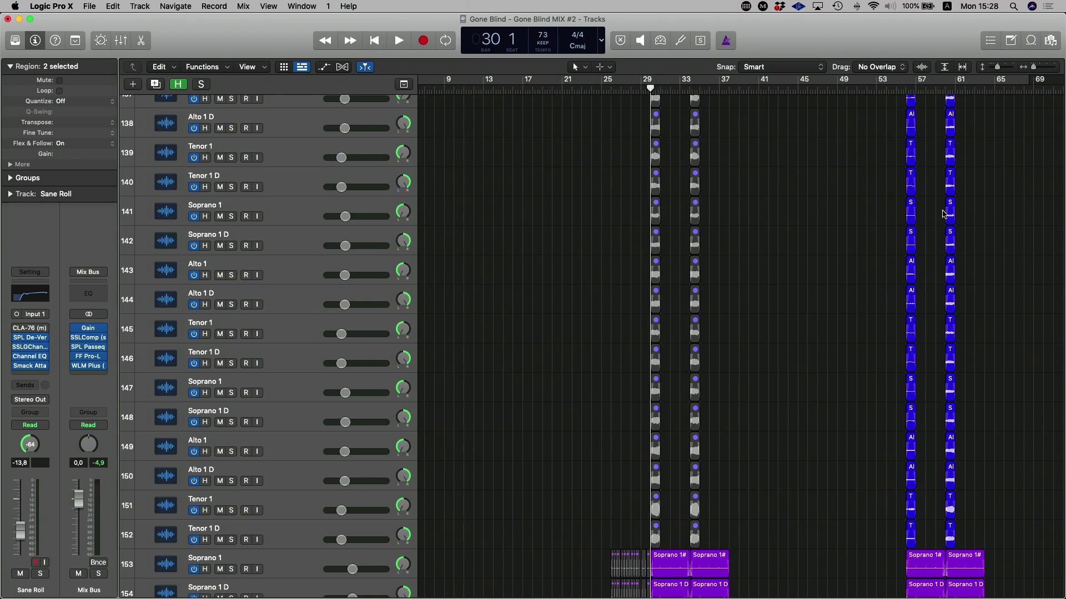
scroll(698, 189, "up", 10)
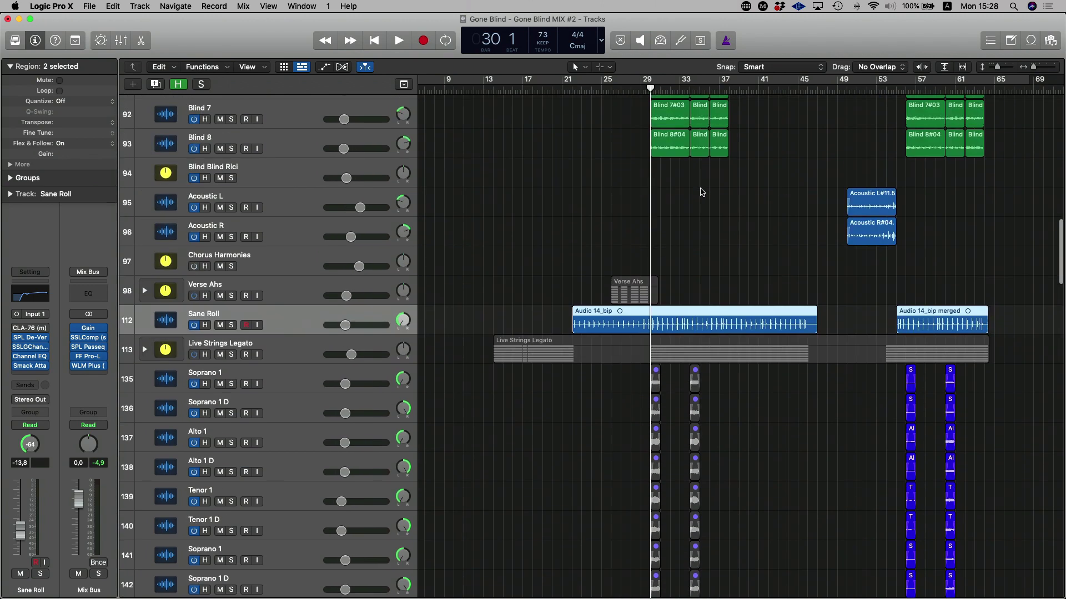
scroll(538, 214, "up", 6)
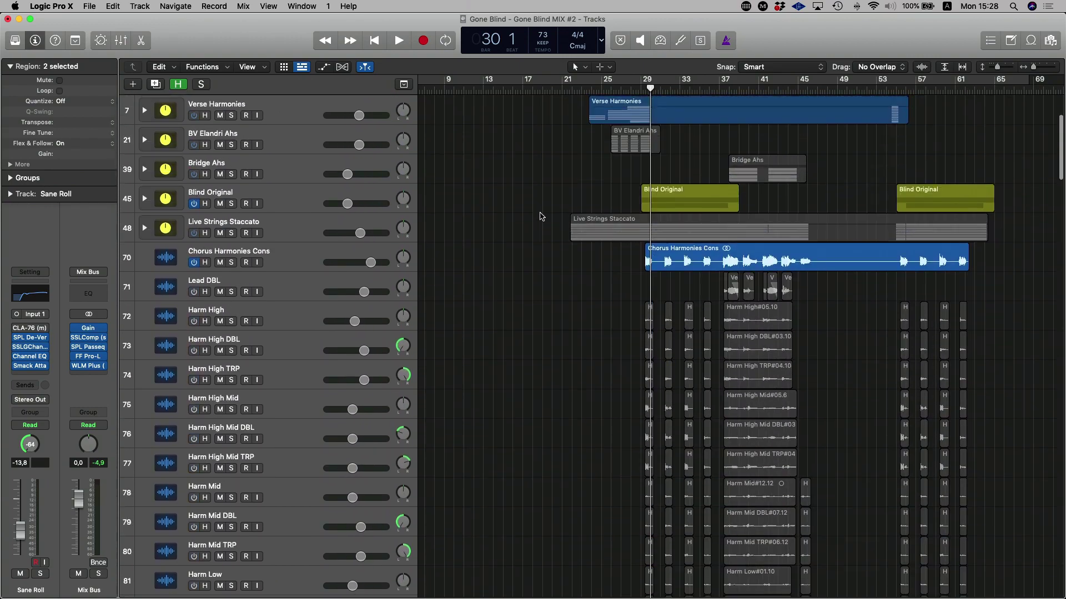
scroll(533, 222, "down", 15)
scroll(532, 232, "up", 15)
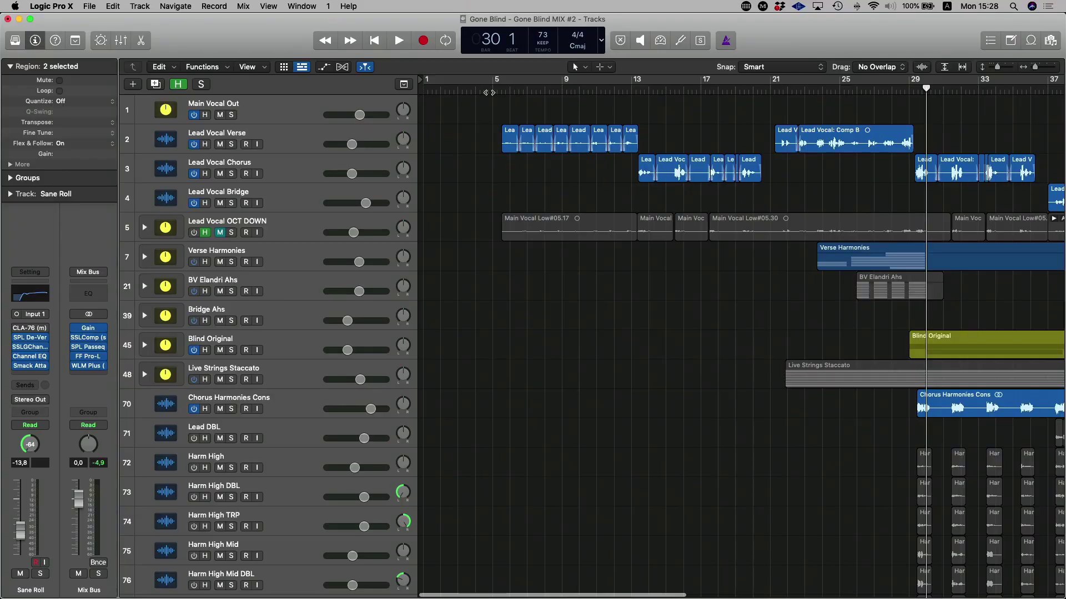
Show the global tracks and add a marker named 'Verse' at bar 6 where the lead verse begins.
left_click(509, 88)
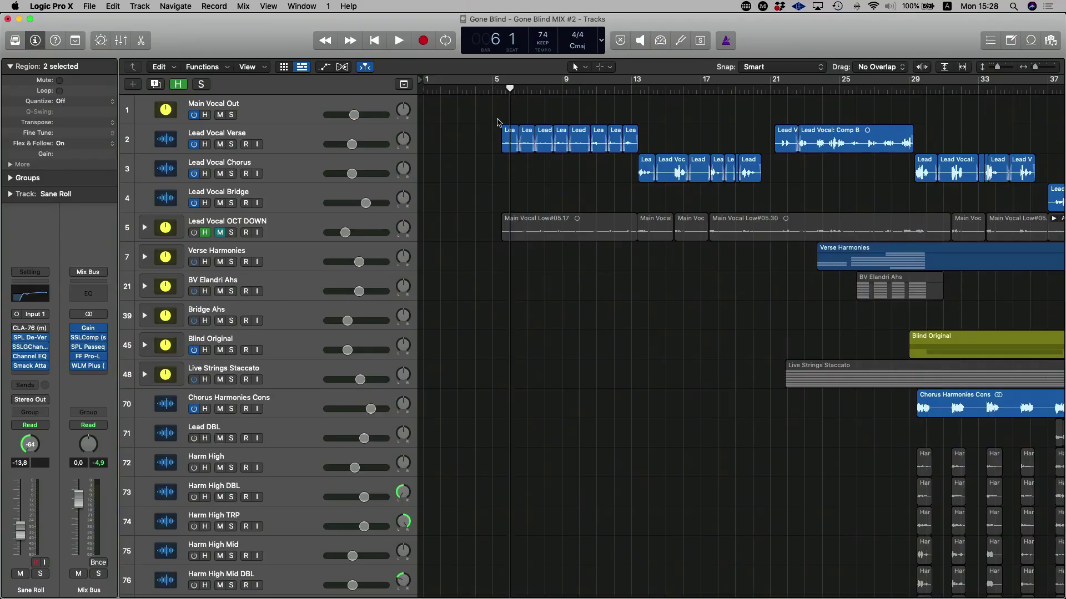
left_click(403, 84)
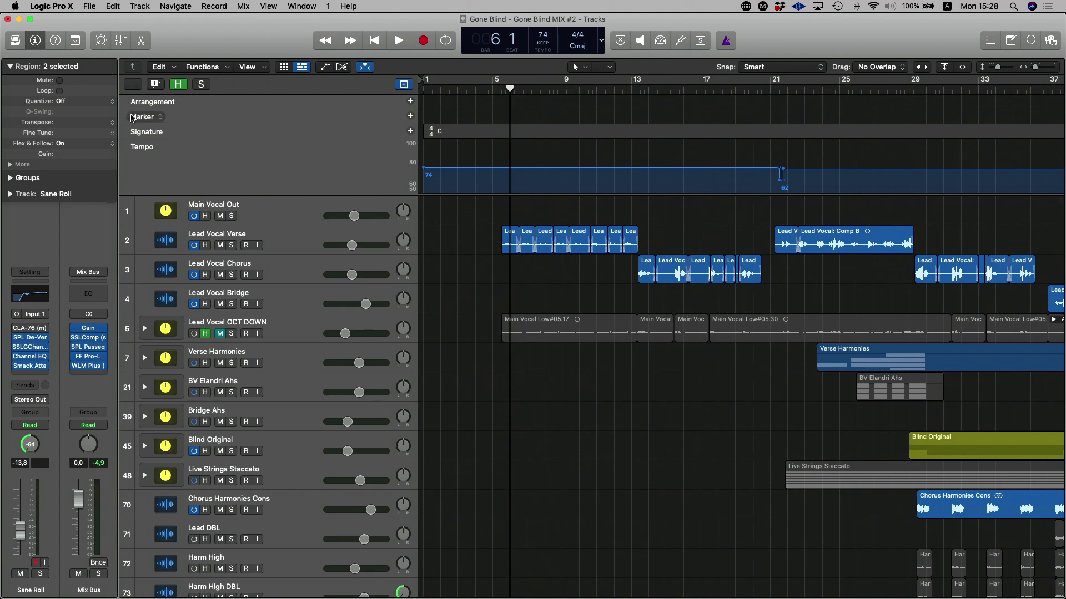
left_click(410, 116)
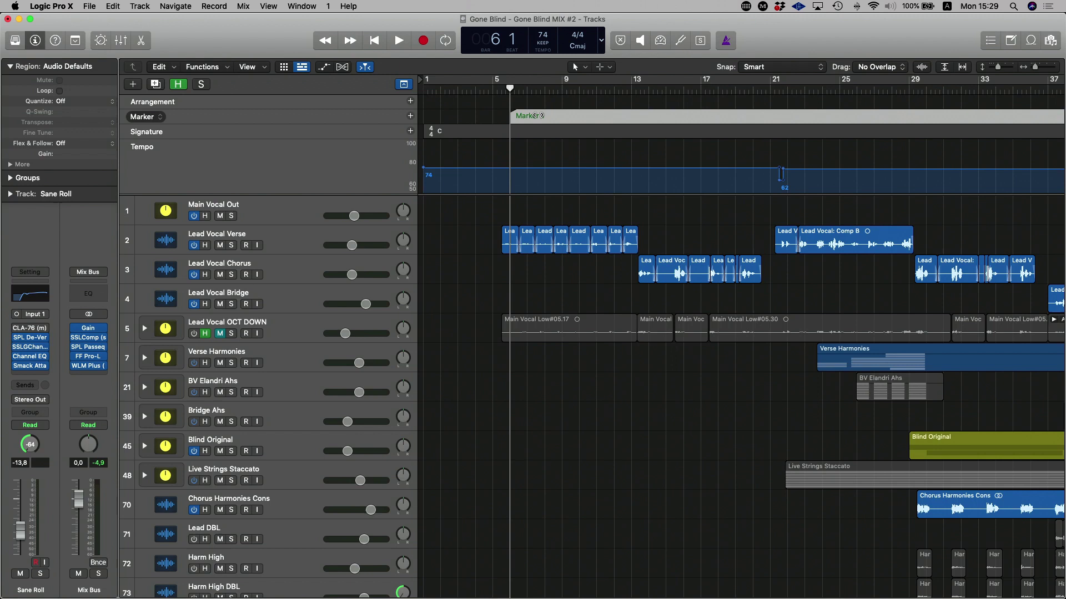
double_click(537, 115)
type("Verse")
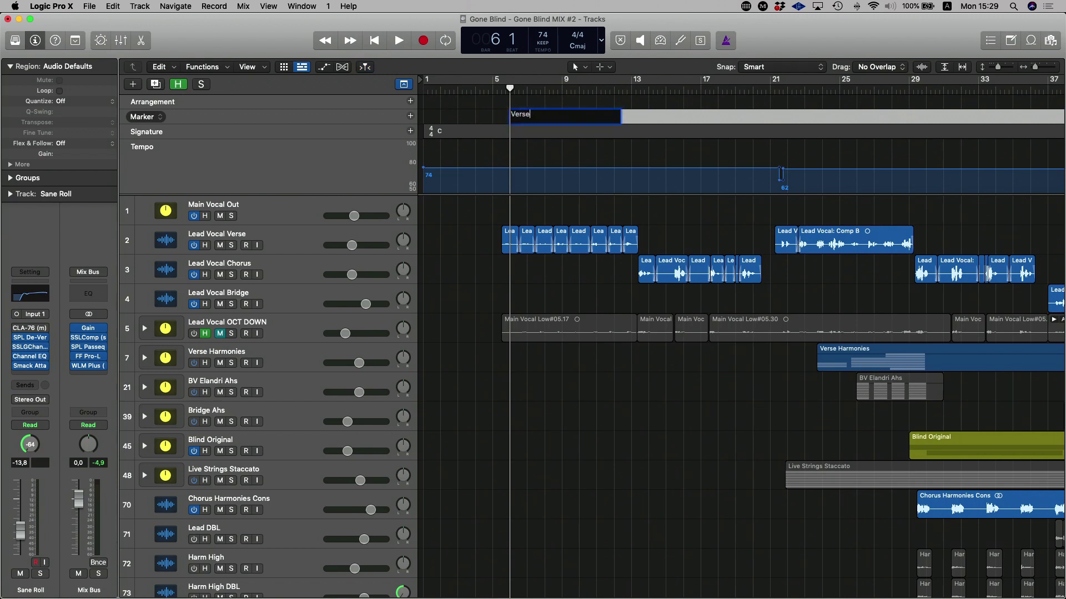
key("Return")
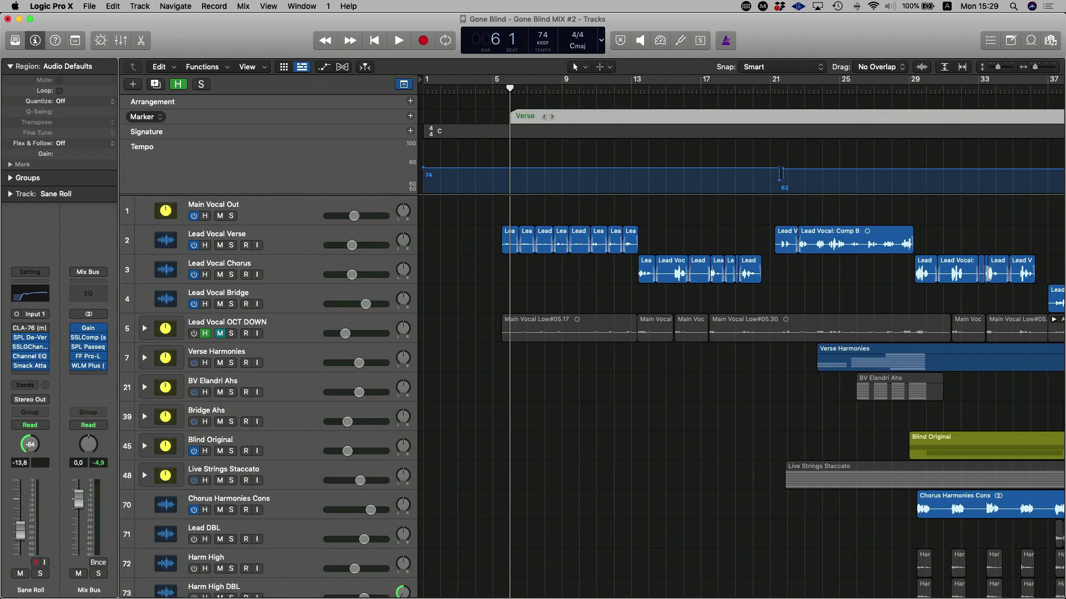
Play back briefly from around bar 13 to find the next section.
left_click(637, 92)
key("space")
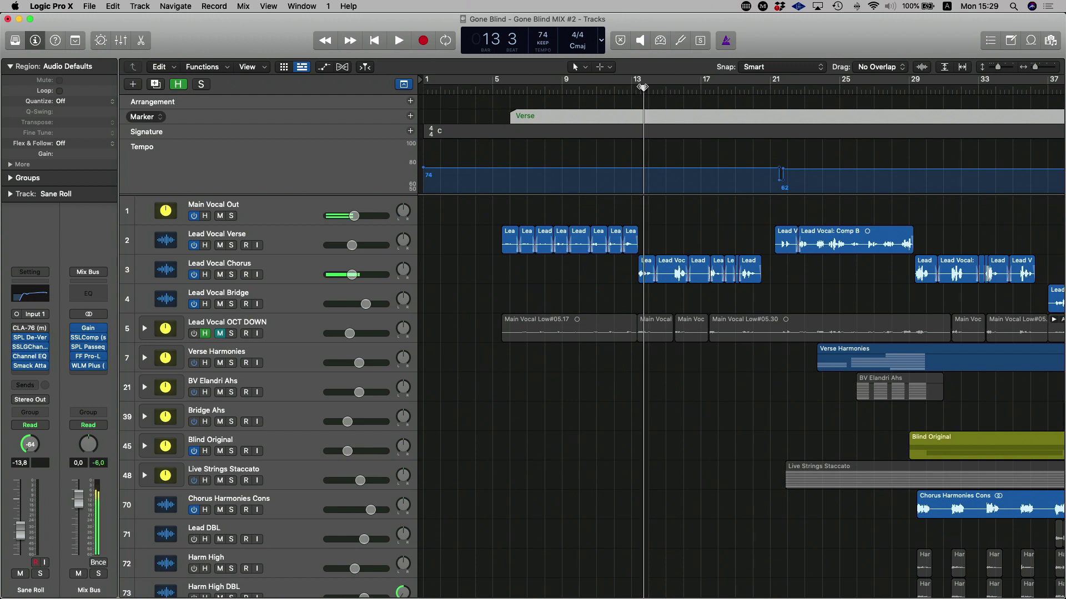
key("space")
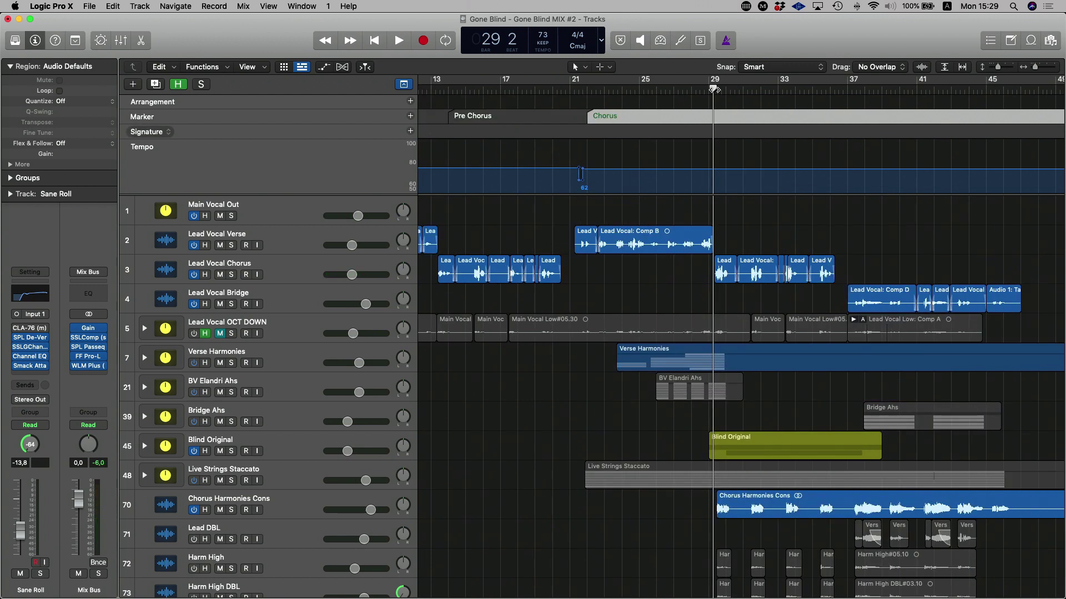
Add a new marker near bar 29, move Marker 4 to bar 30, and name it 'Verse'.
key("alt+apostrophe")
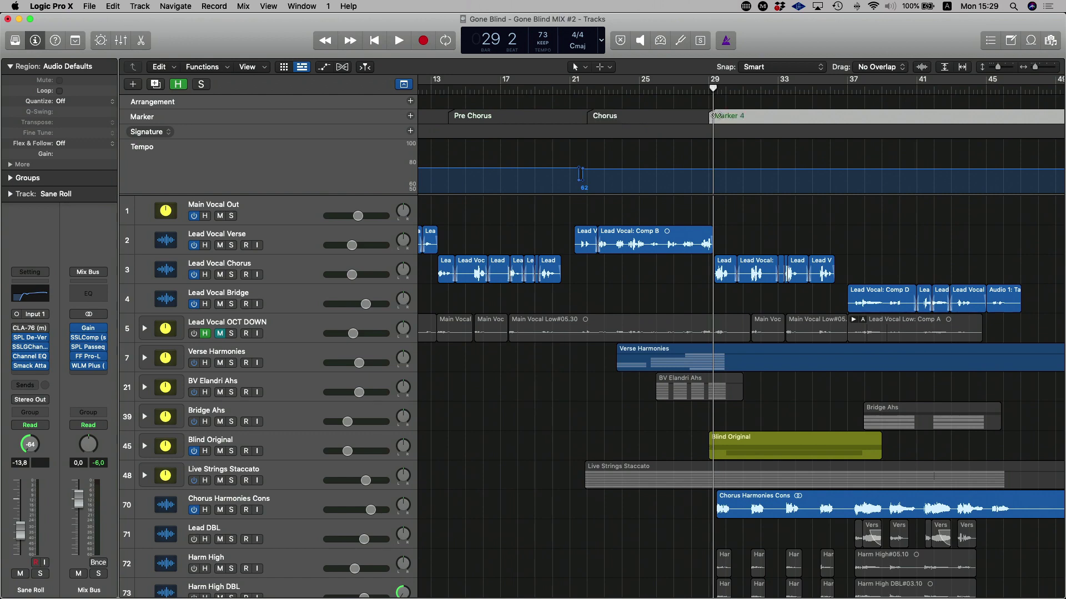
key("super+Right")
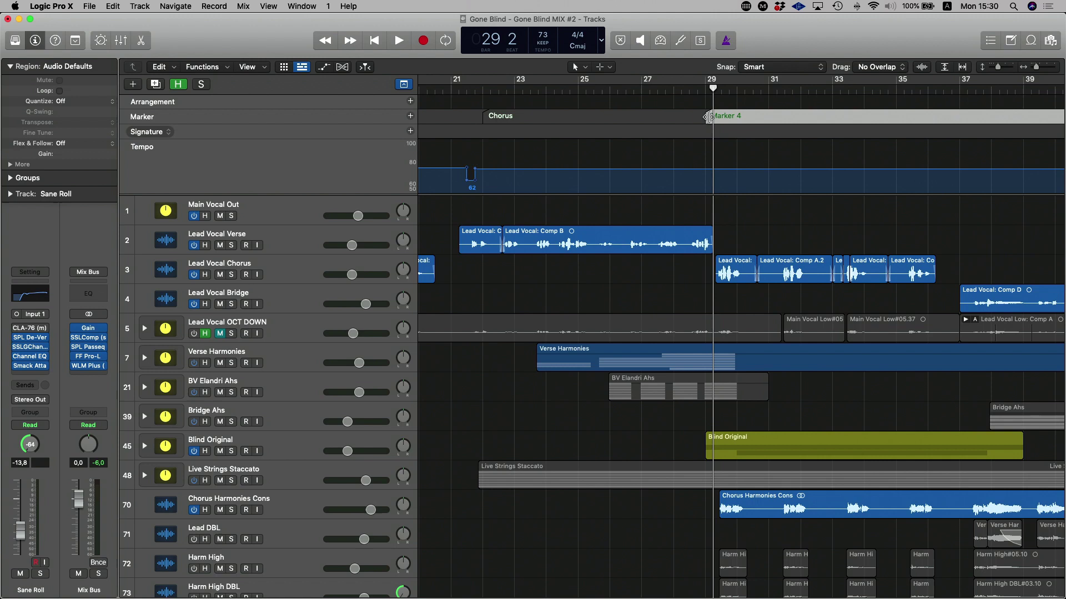
left_click_drag(708, 117, 738, 116)
left_click_drag(808, 90, 760, 91)
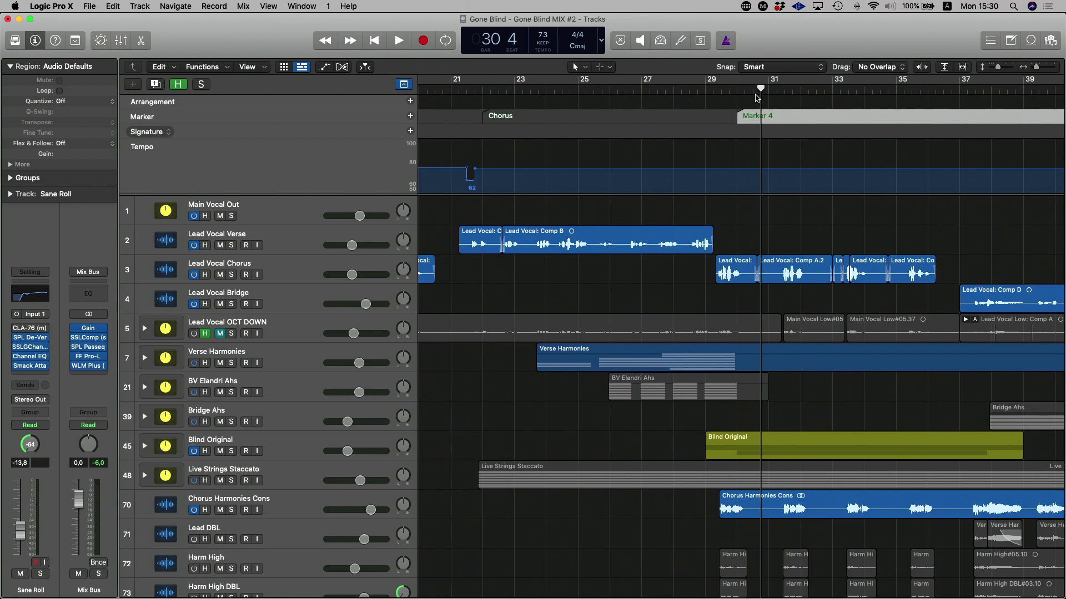
key("shift+apostrophe")
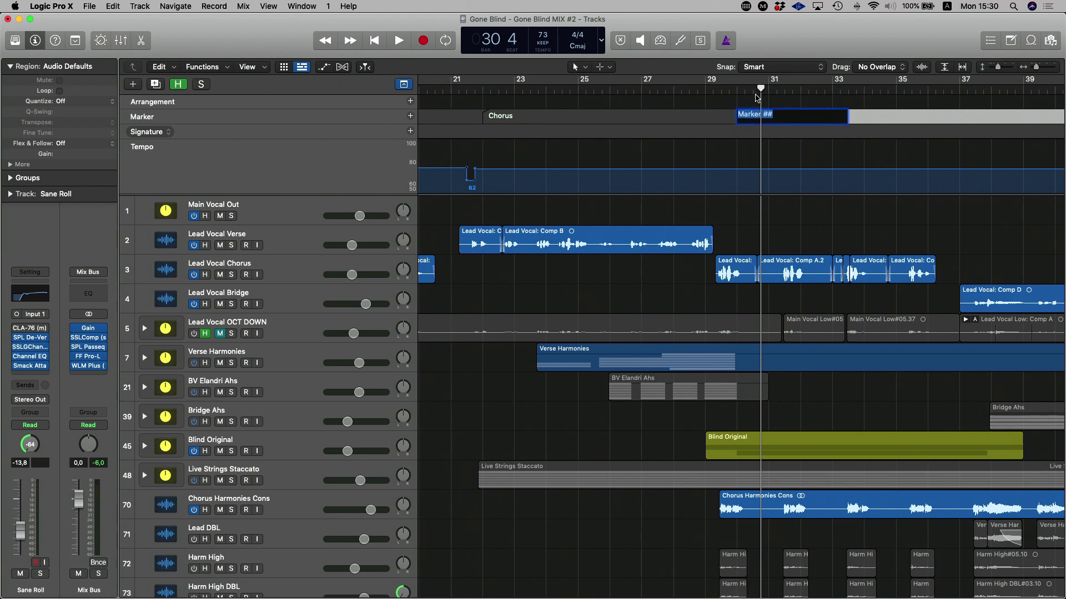
type("Vers")
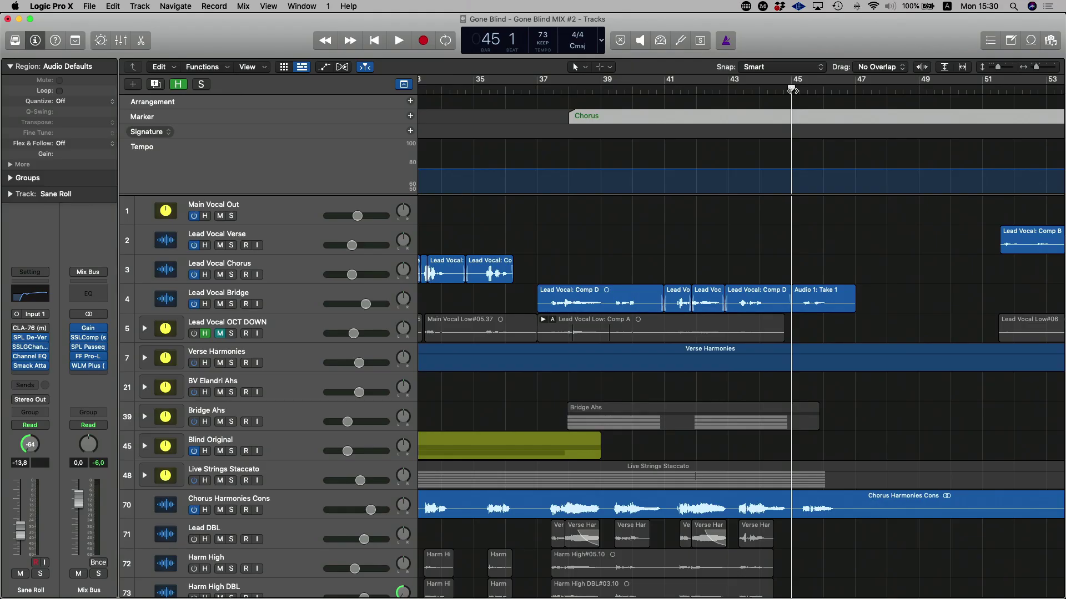
Add a marker named 'Bridge' at bar 45.
key("alt+apostrophe")
key("shift+alt+apostrophe")
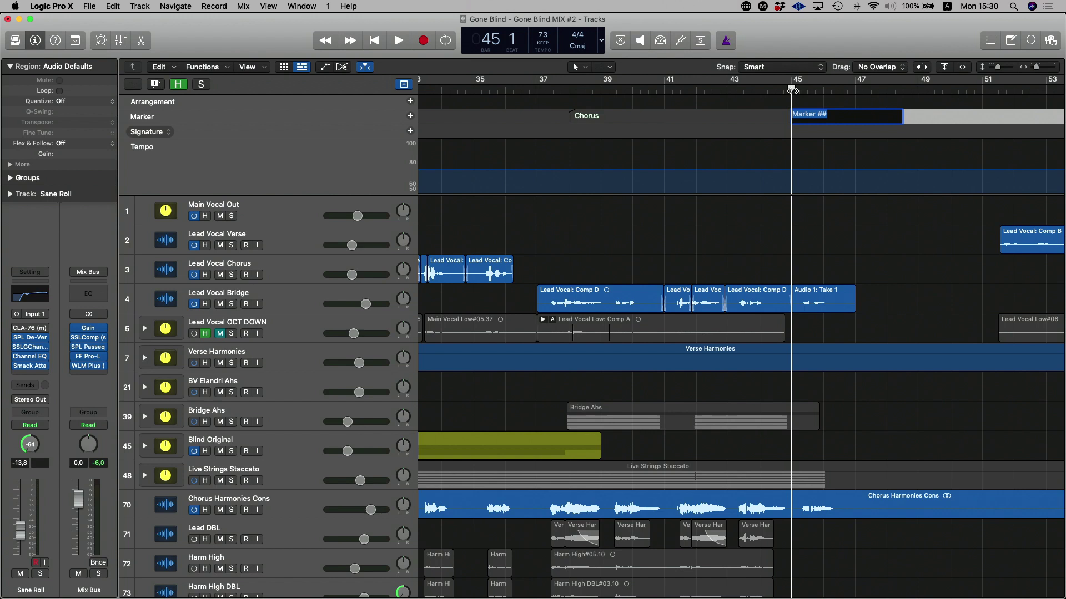
type("Bridge")
key("Return")
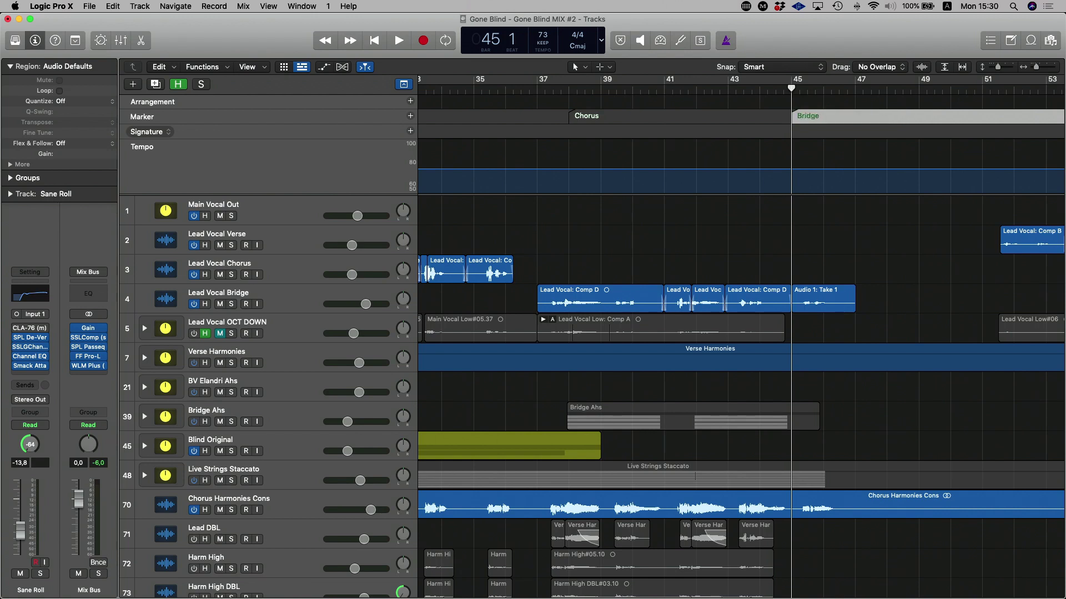
scroll(831, 105, "right", 5)
scroll(831, 105, "right", 3)
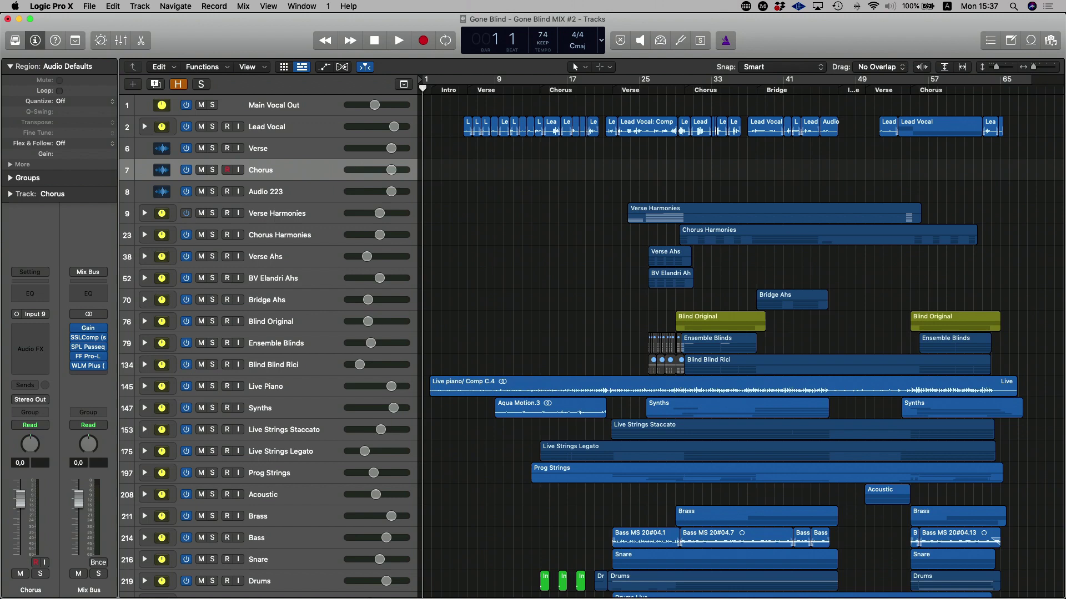
Rename the Audio 223 track to 'Bridge'.
double_click(265, 191)
type("Bridg")
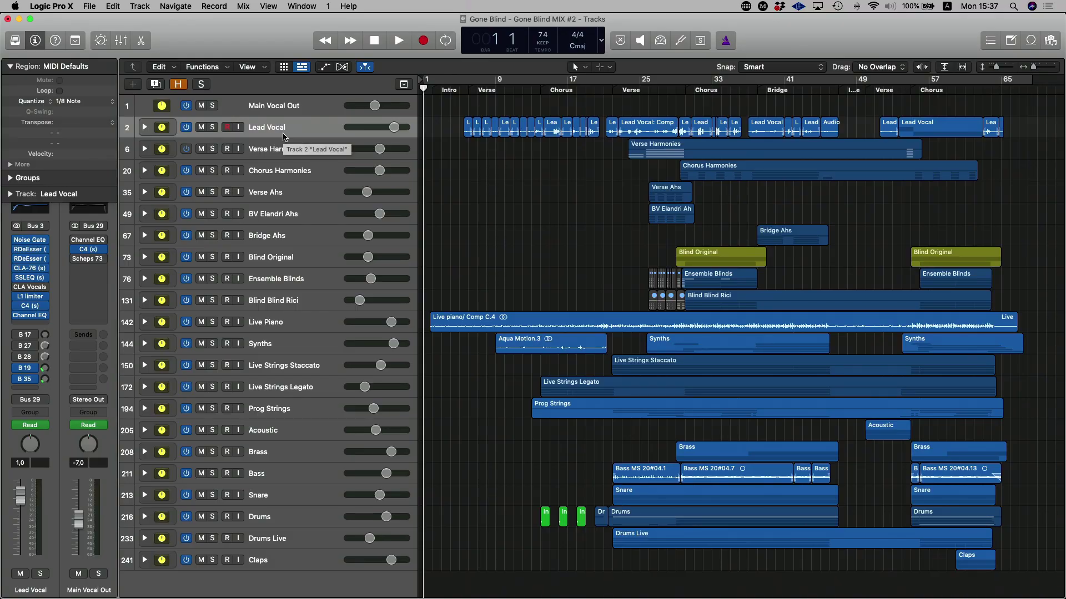
Create three new empty audio tracks below Lead Vocal.
left_click(144, 84)
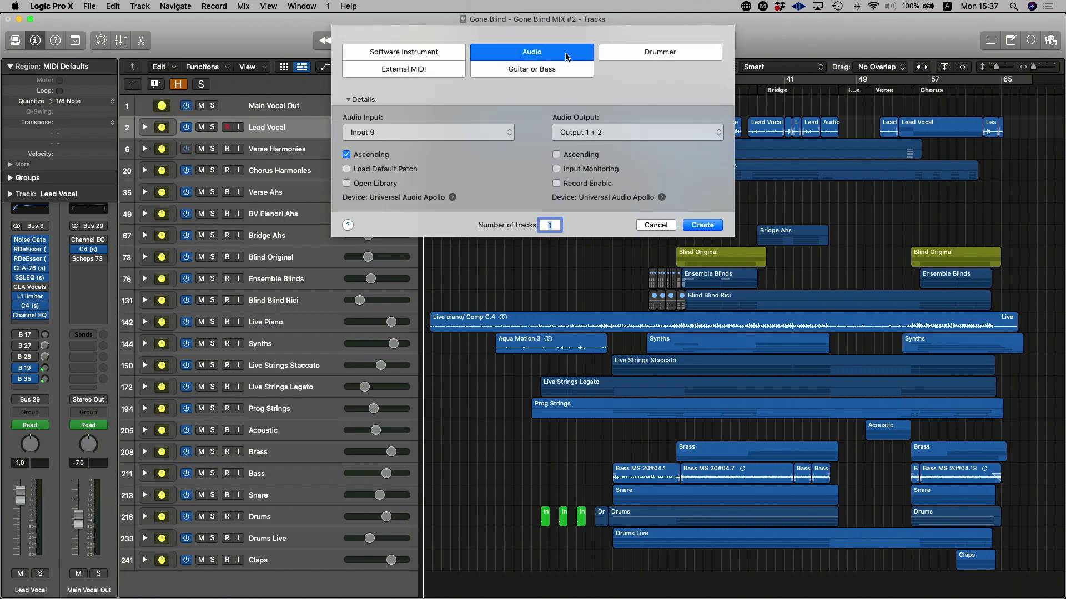
key("Return")
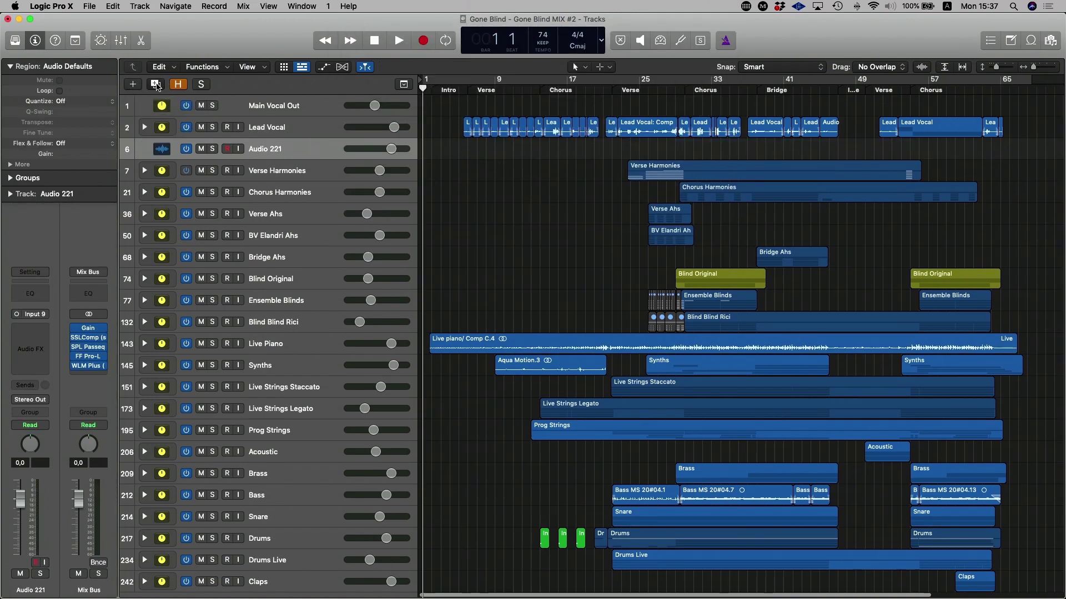
left_click(156, 84)
left_click(156, 84)
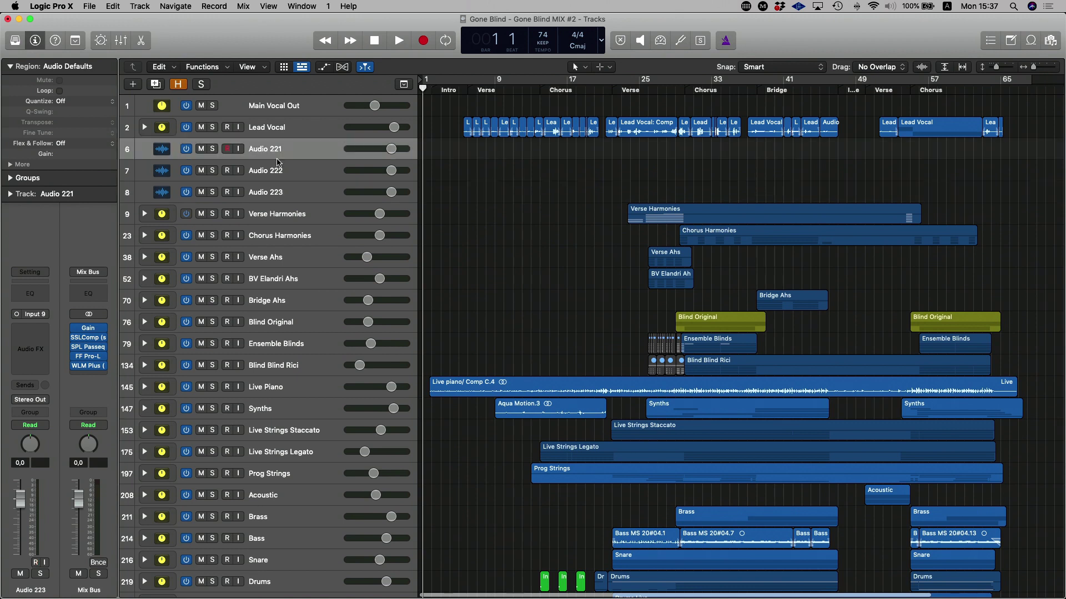
Name the three new tracks 'Verse', 'Chorus' and 'Bridge'.
double_click(266, 148)
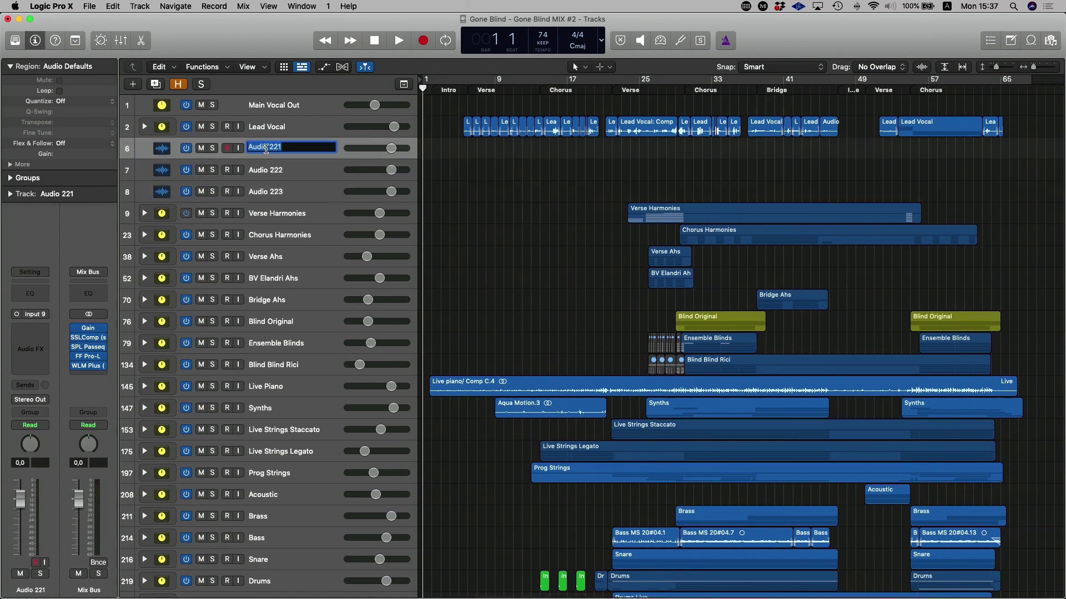
type("Verse")
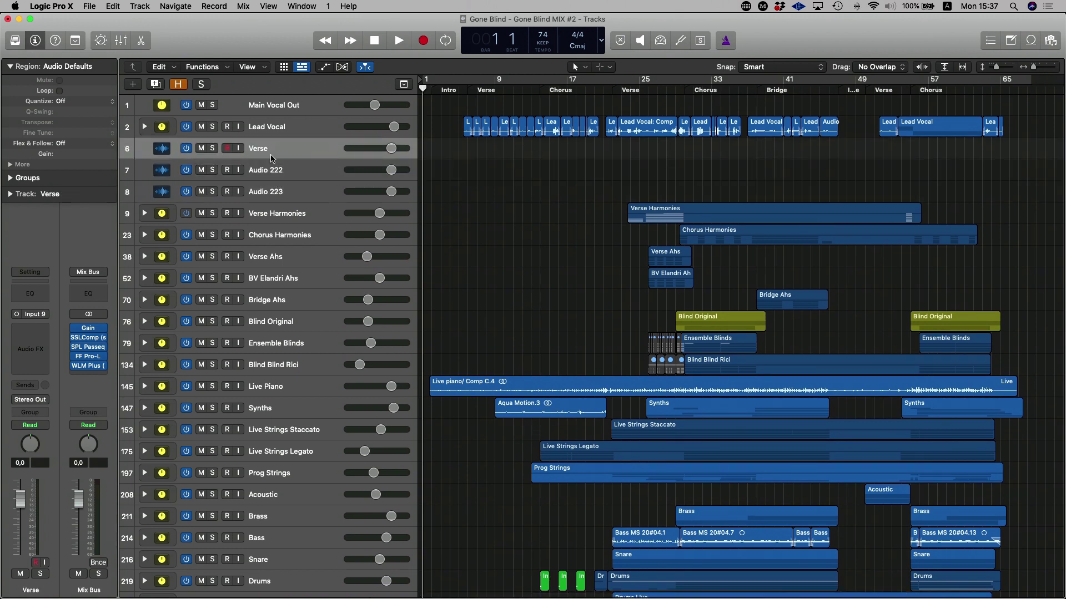
key("Tab")
type("Cho")
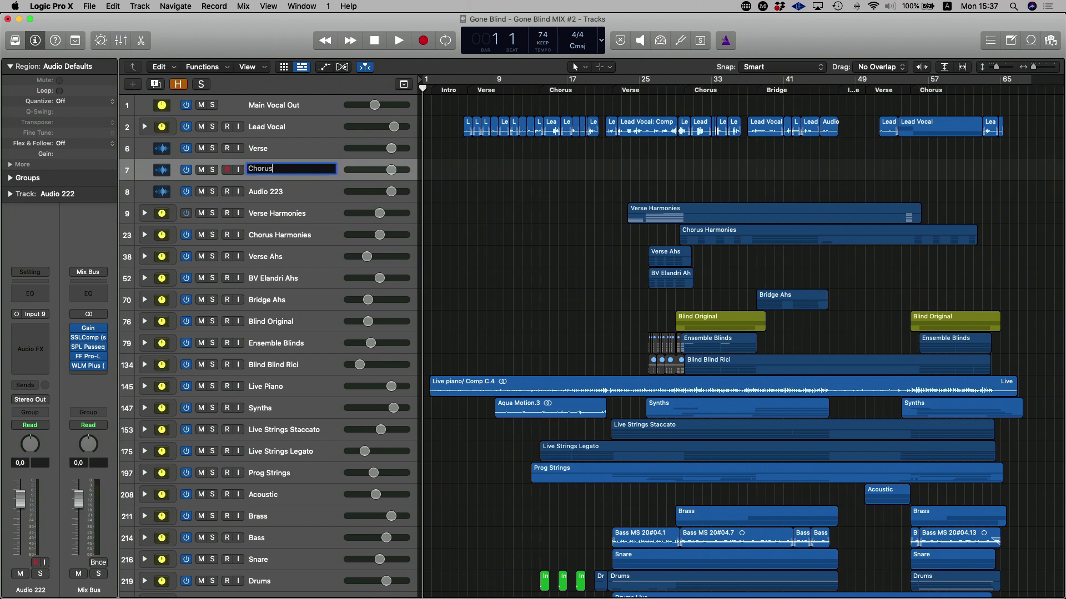
key("Tab")
type("Br")
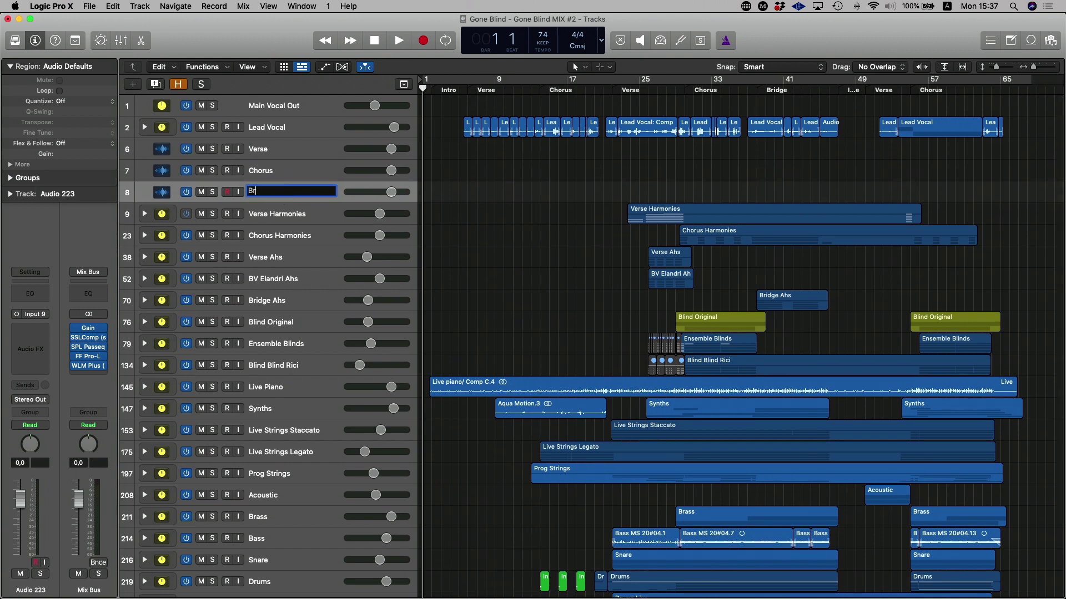
type("idge")
key("Return")
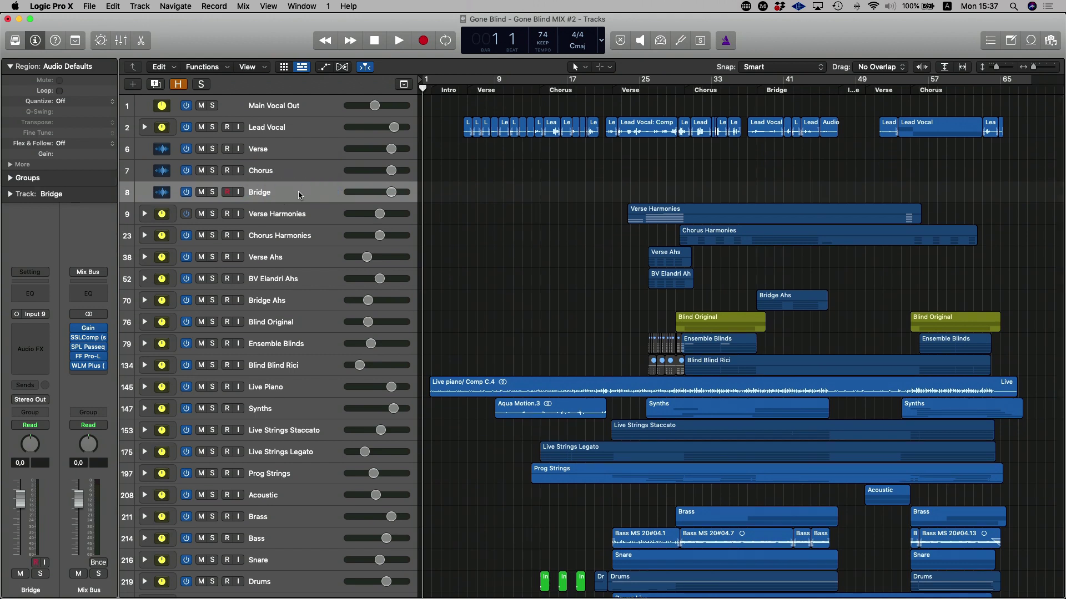
left_click(293, 154)
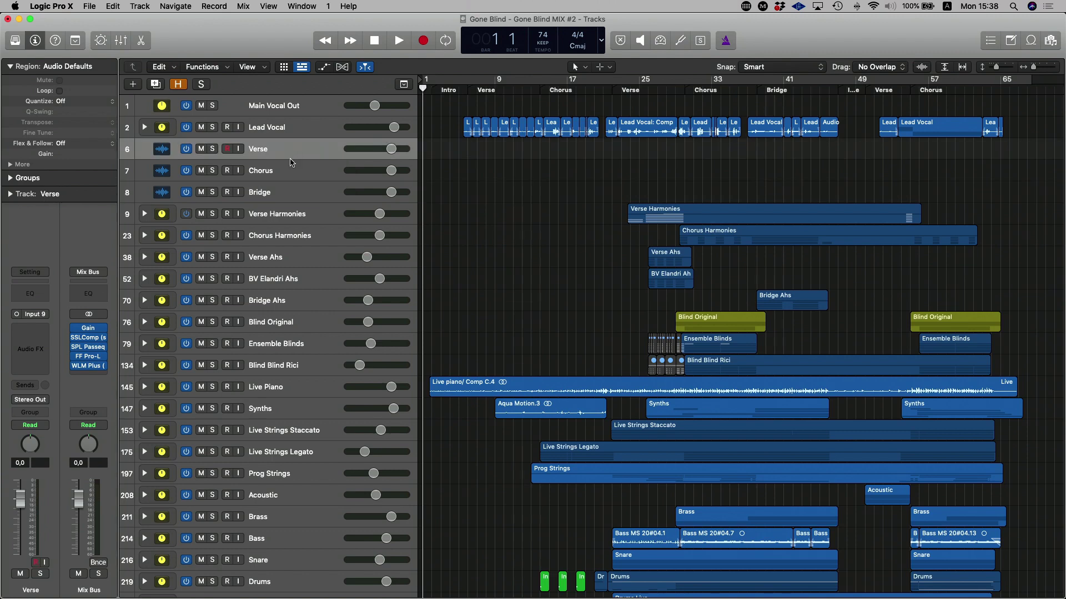
Group the Verse, Chorus and Bridge tracks into a summing track stack.
left_click(296, 192, "shift")
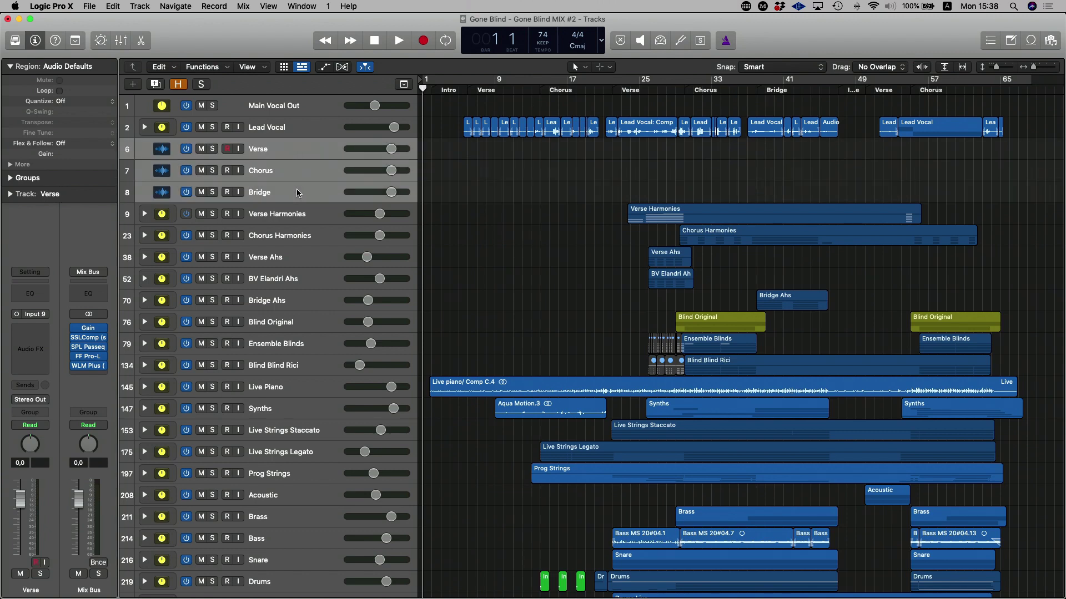
right_click(297, 192)
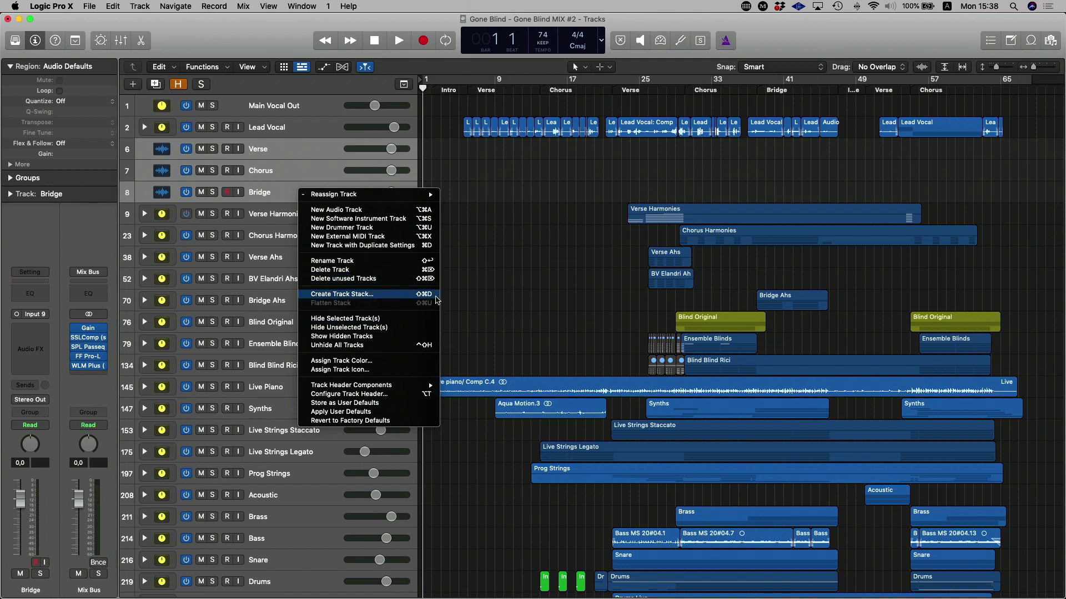
left_click(396, 299)
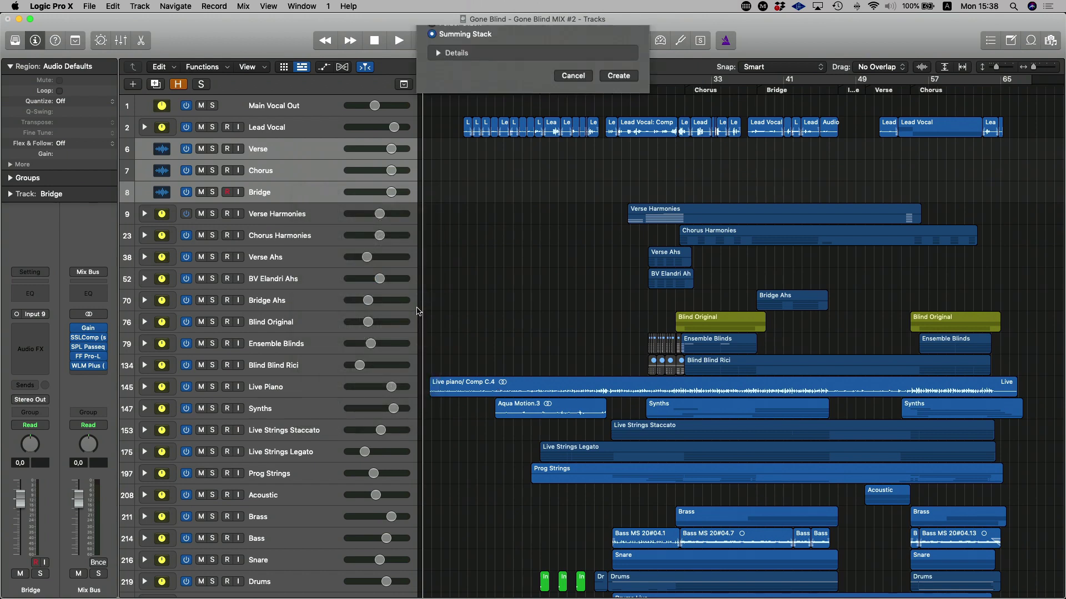
left_click(439, 68)
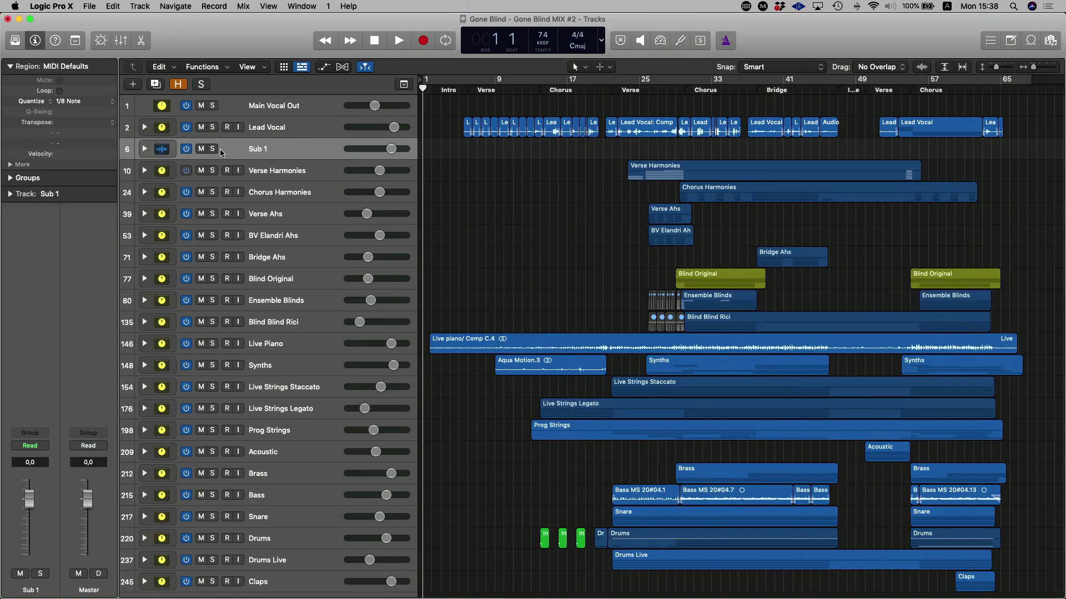
Rename the new Sub 1 stack to 'Vocal' and adjust its volume fader.
left_click(145, 148)
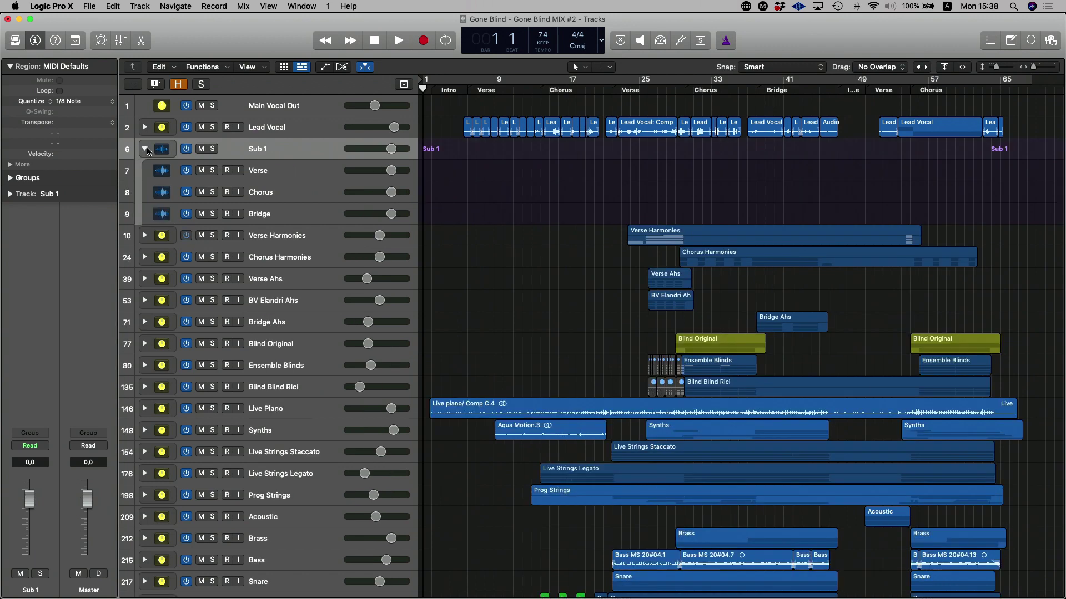
double_click(264, 151)
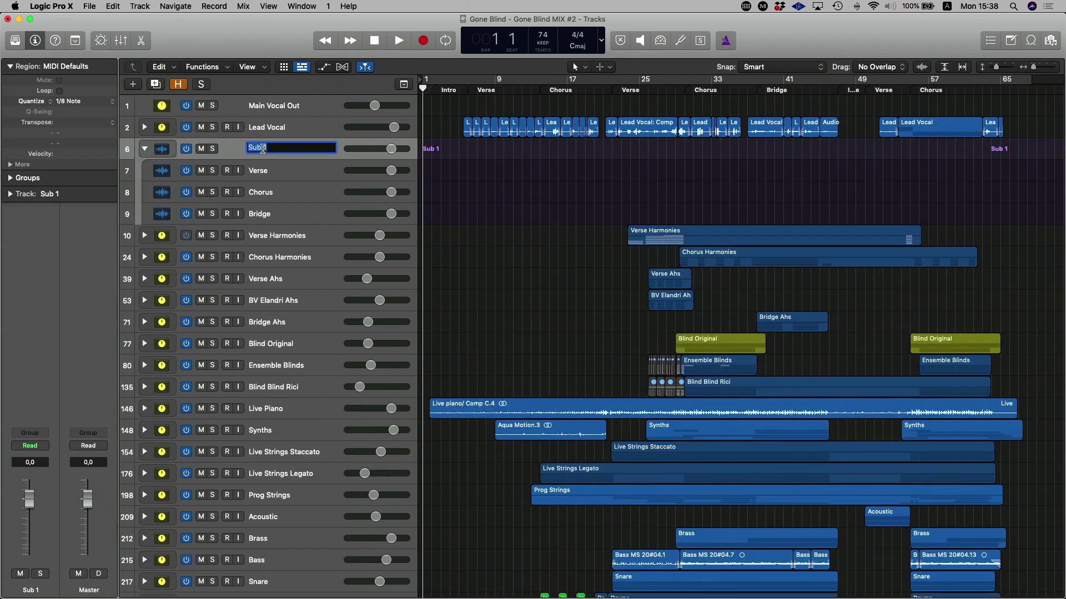
type("Vocal")
key("Return")
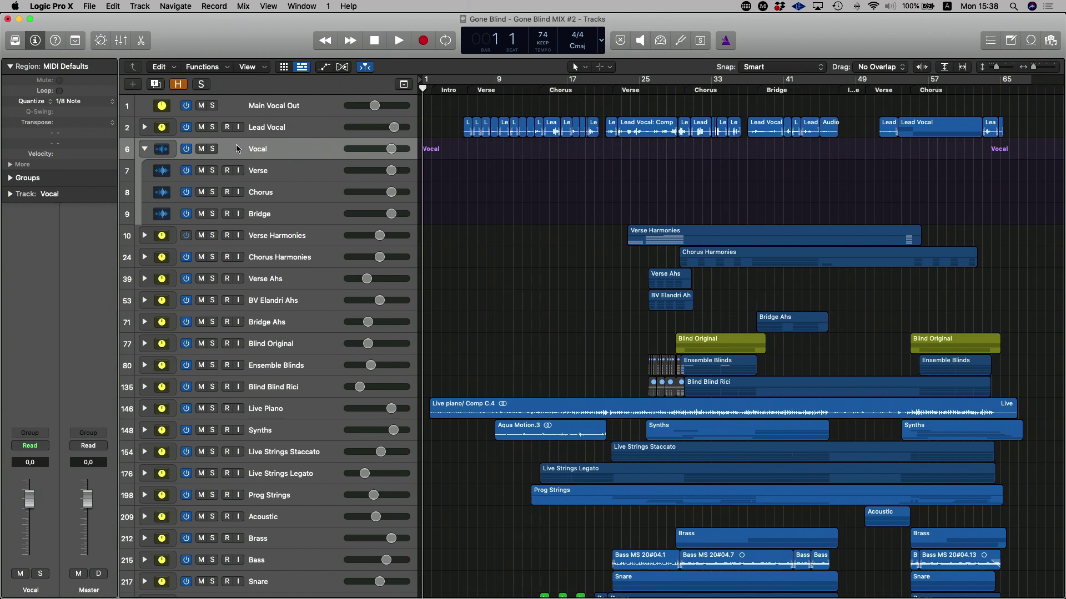
left_click(145, 148)
left_click(145, 149)
mouse_move(392, 149)
left_mouse_down()
mouse_move(363, 149)
mouse_move(397, 150)
left_mouse_up()
Undo the stack changes until Verse, Chorus and Bridge are ungrouped again.
key("ctrl+Left")
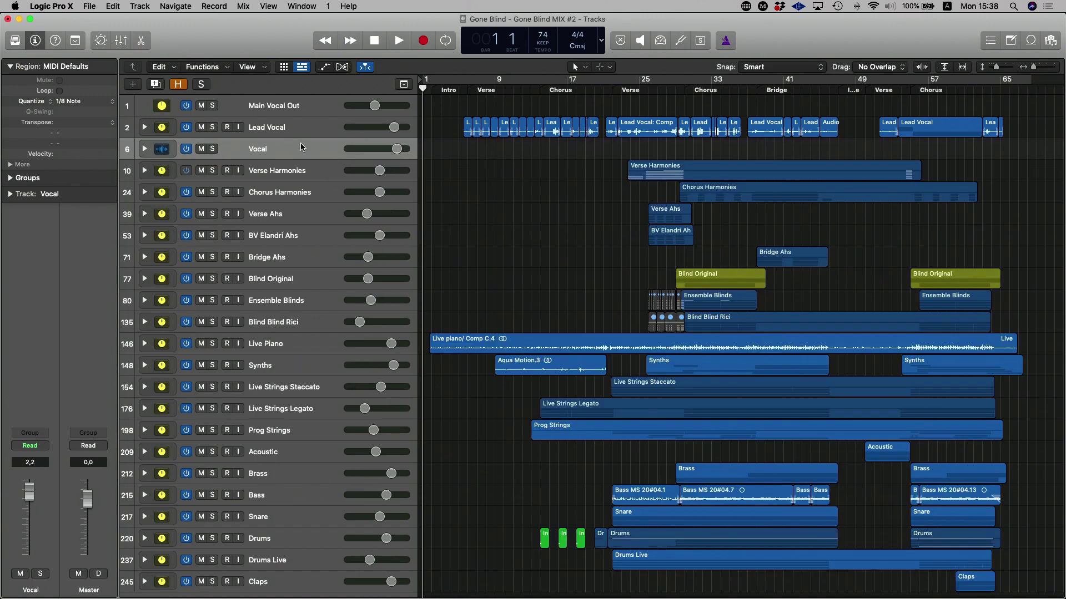
key("ctrl+Right")
key("super+z")
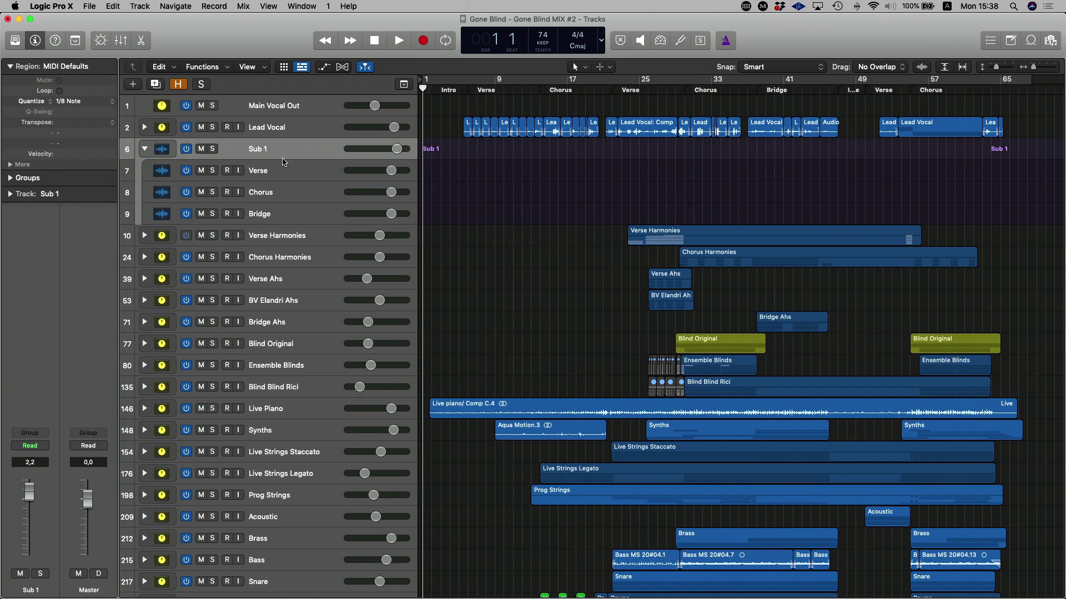
key("ctrl+Left")
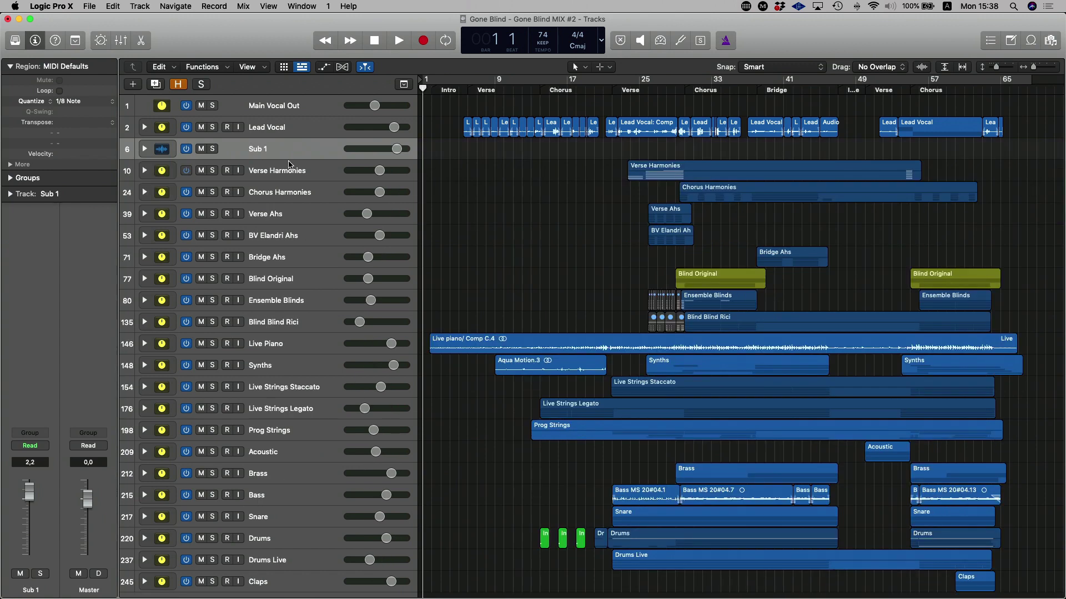
key("super+z")
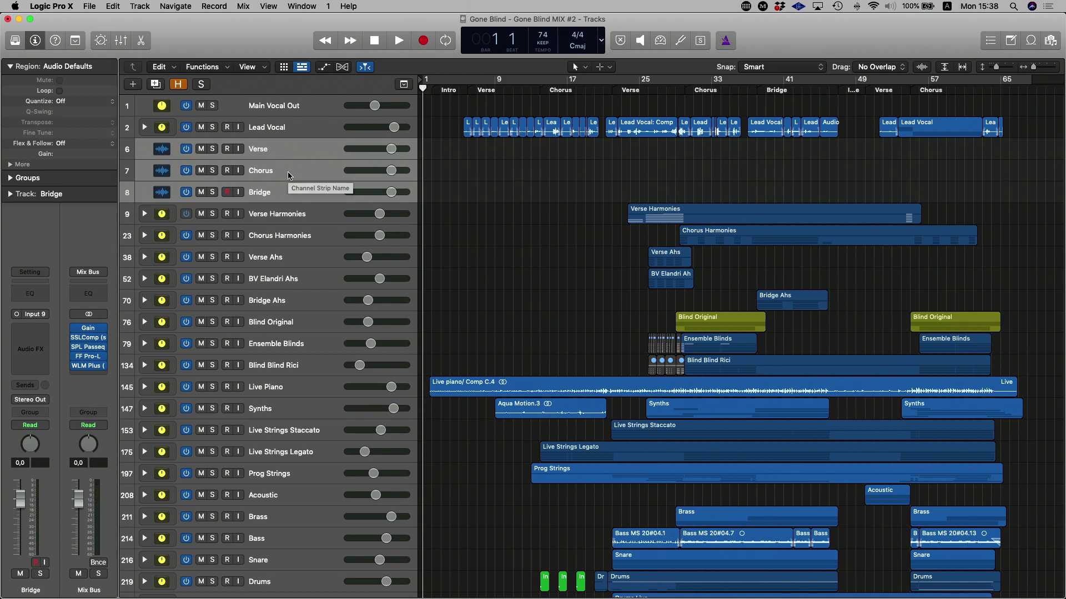
Create a new summing stack from Verse, Chorus and Bridge and rename Sum 34 to 'Vocal'.
key("super+shift+d")
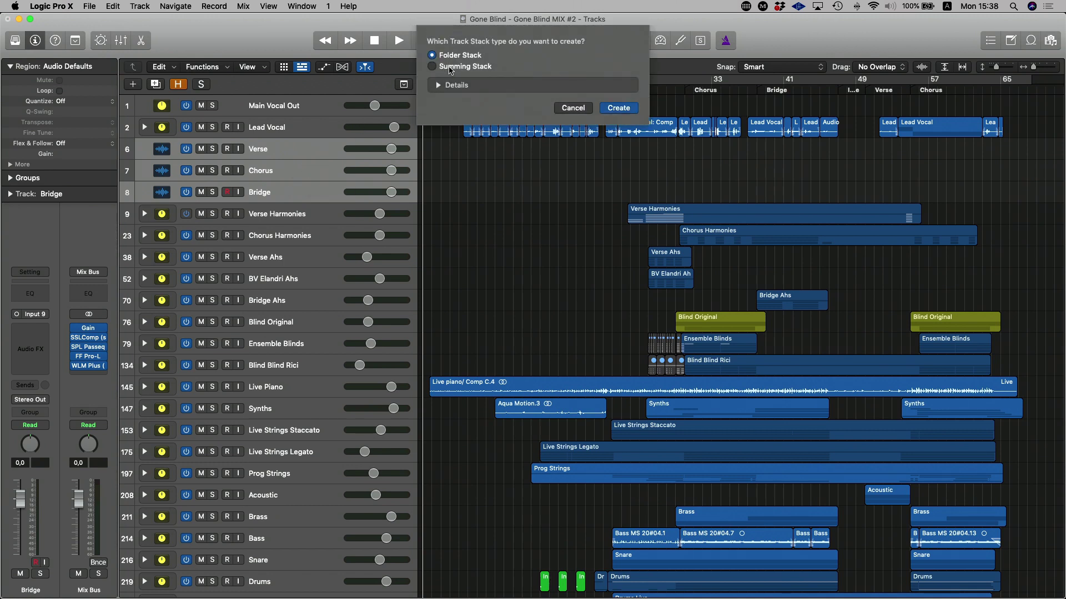
left_click(451, 69)
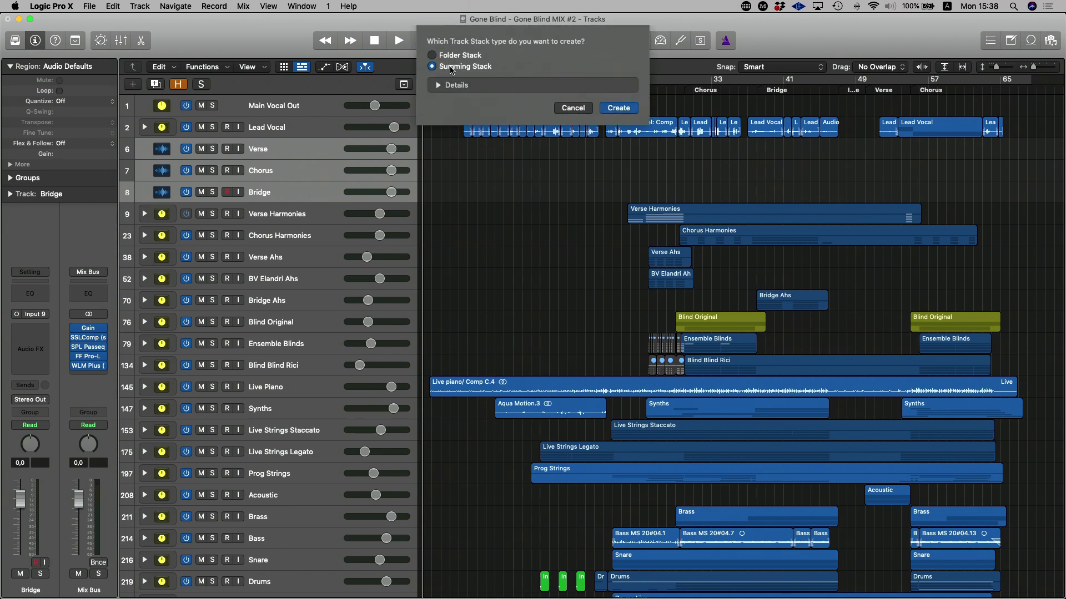
left_click(627, 107)
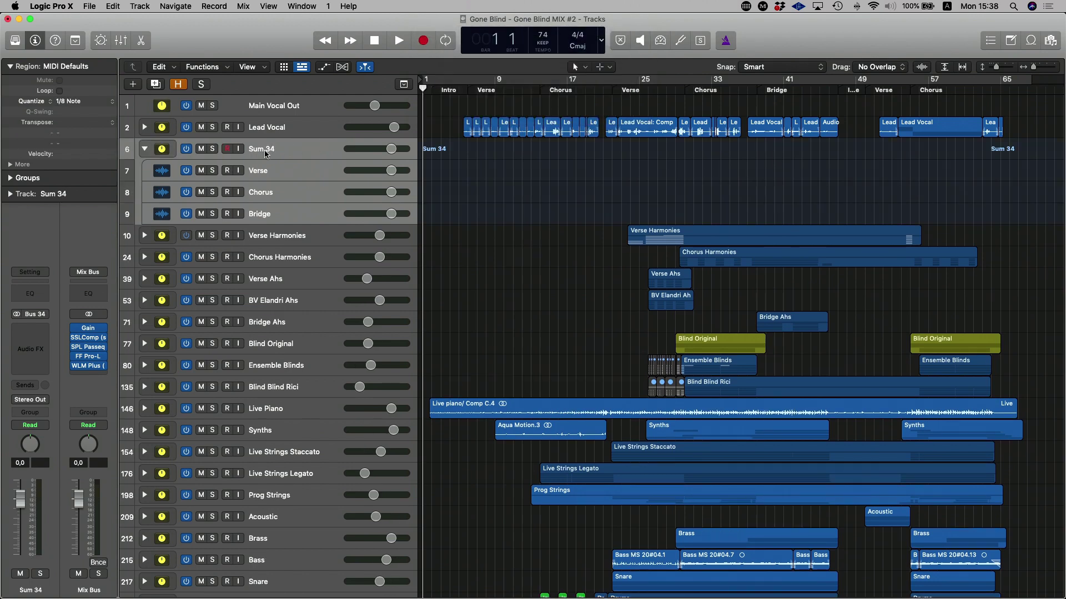
left_click(267, 154)
left_click(145, 149)
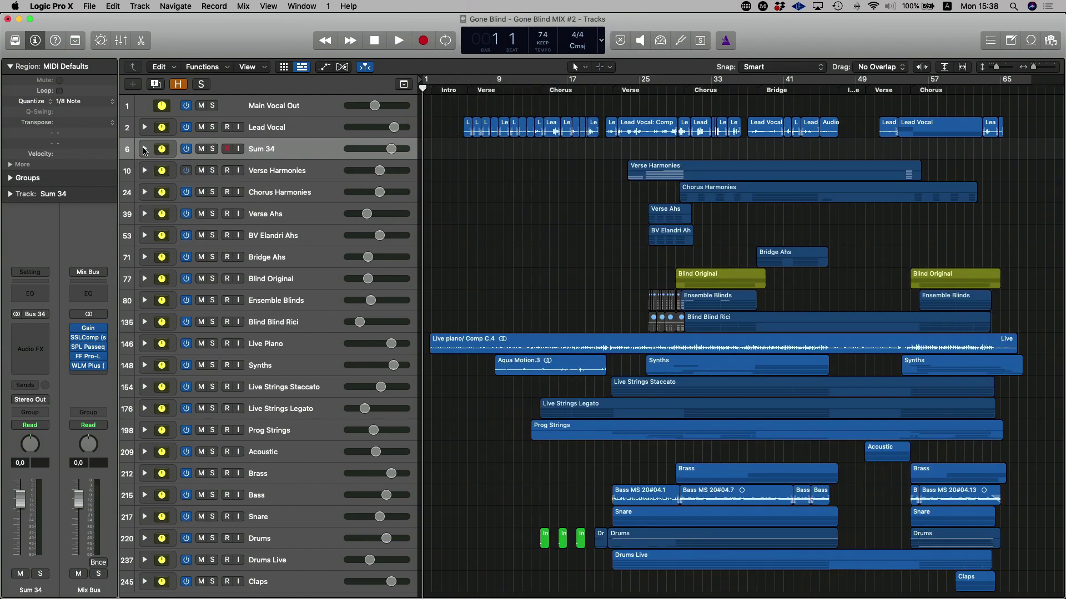
left_click(145, 149)
double_click(260, 149)
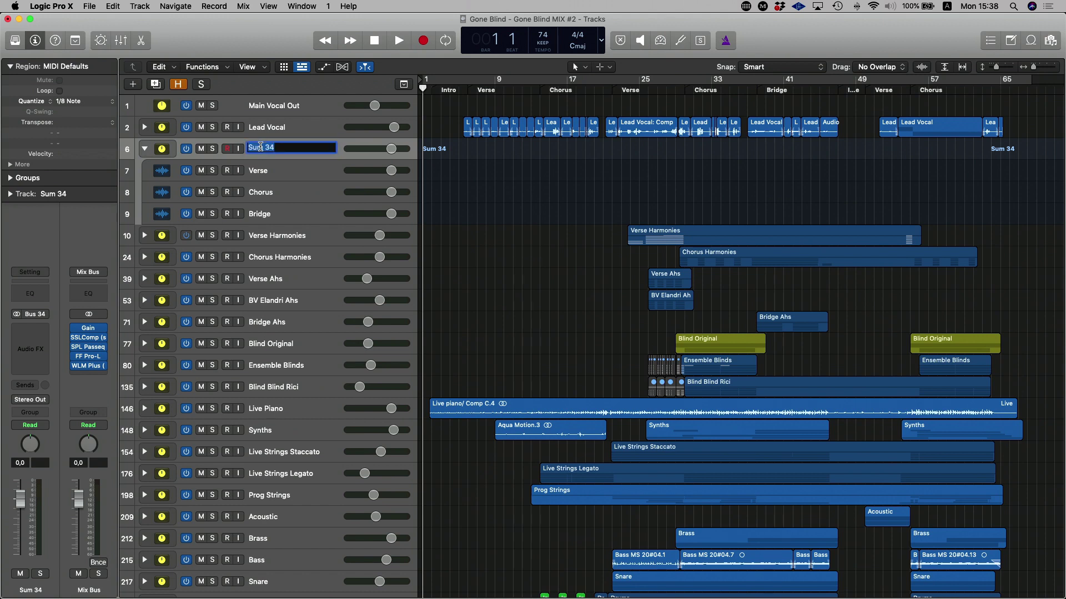
type("Vocal")
key("Return")
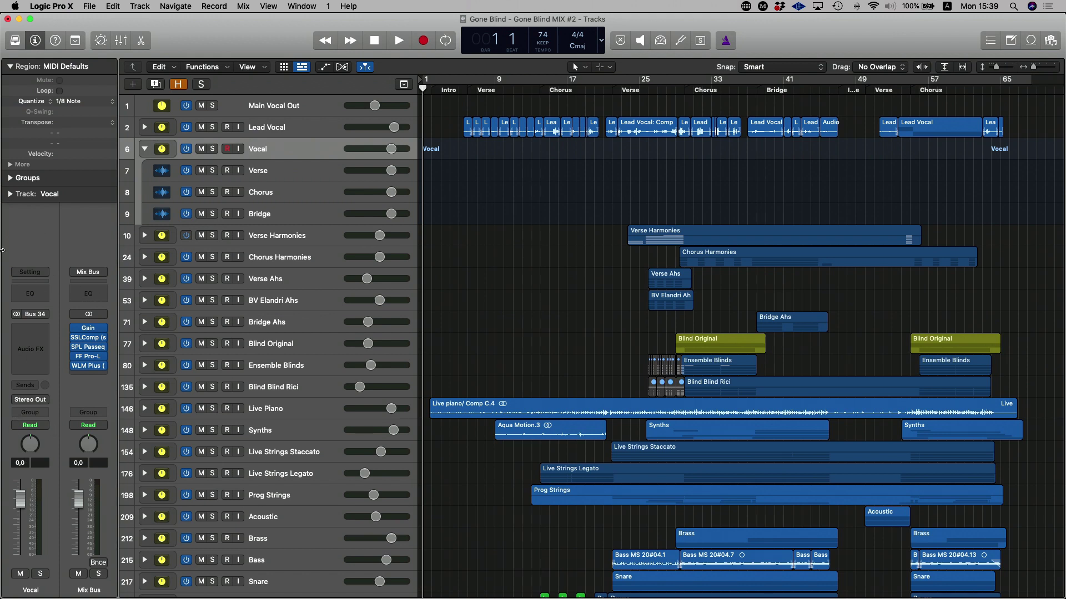
Select the Verse subtrack to check its Bus 34 output, then select the Vocal stack.
left_click(288, 174)
left_click(288, 208, "shift")
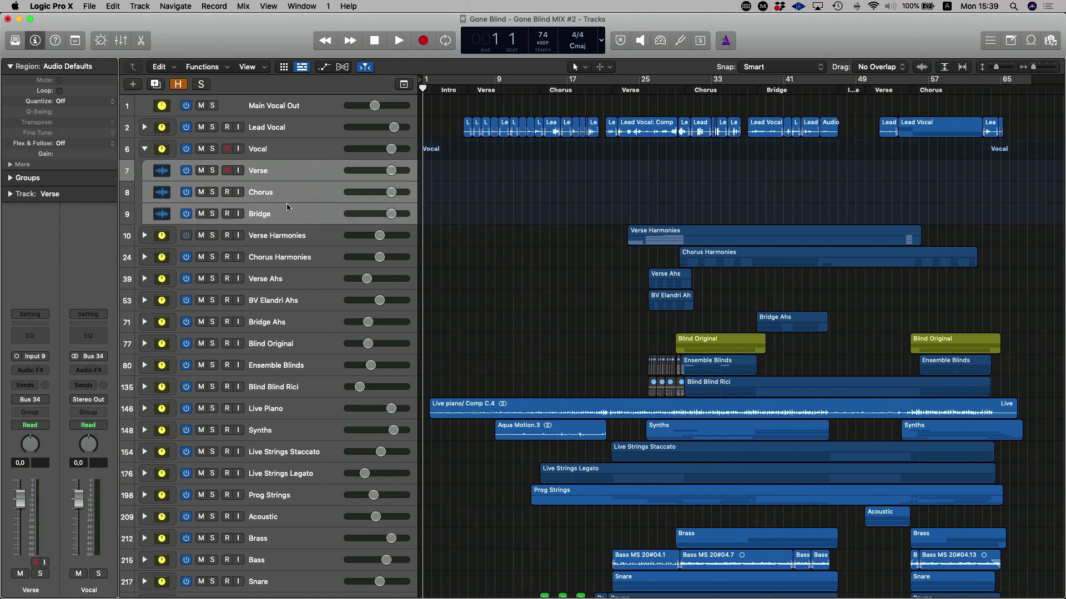
left_click(286, 174)
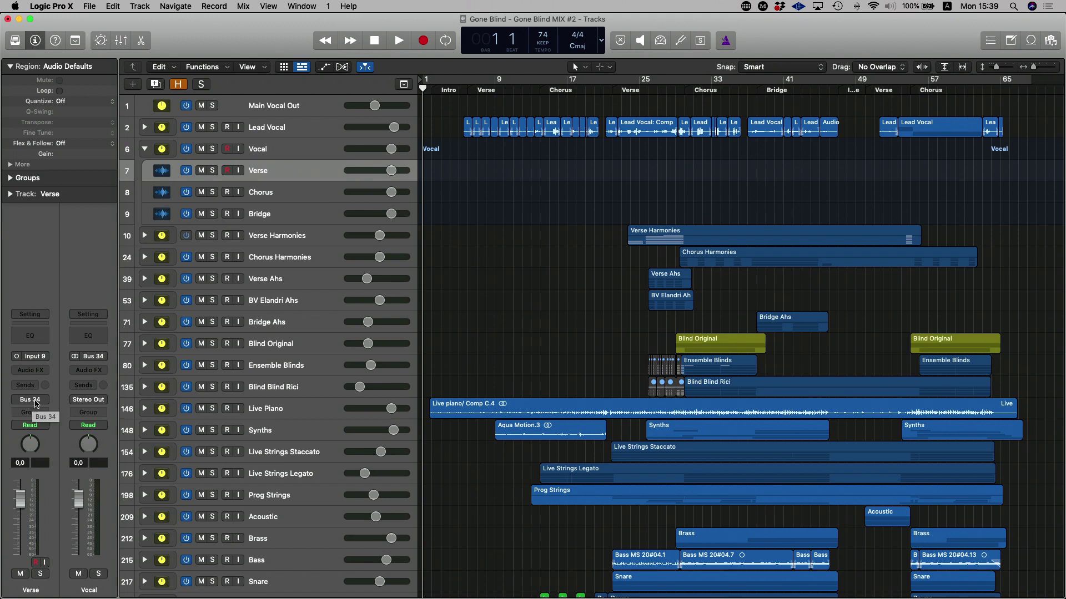
left_click(288, 153)
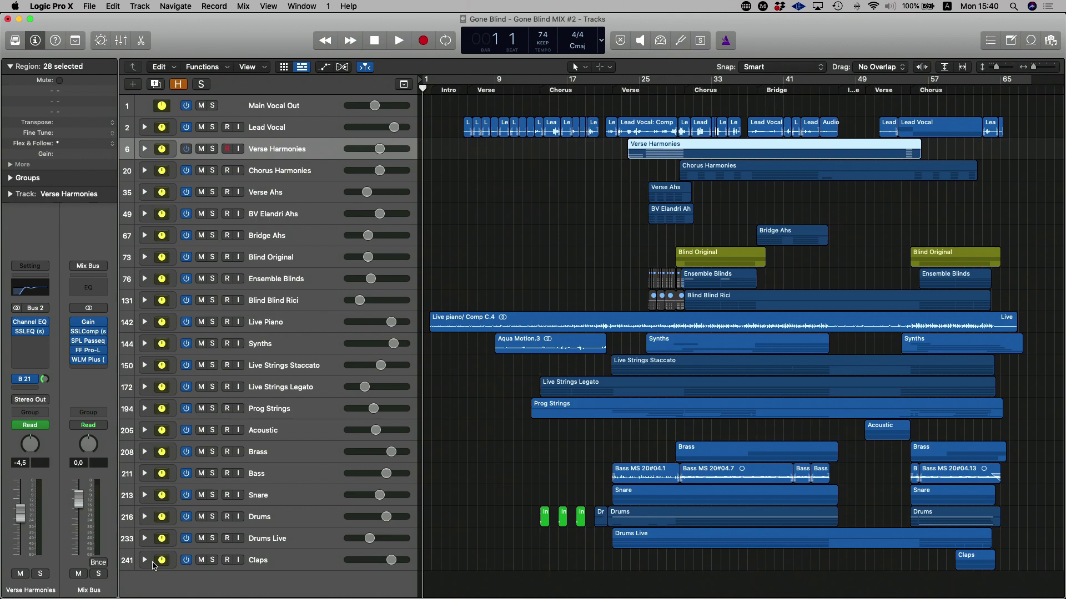
left_click(144, 538)
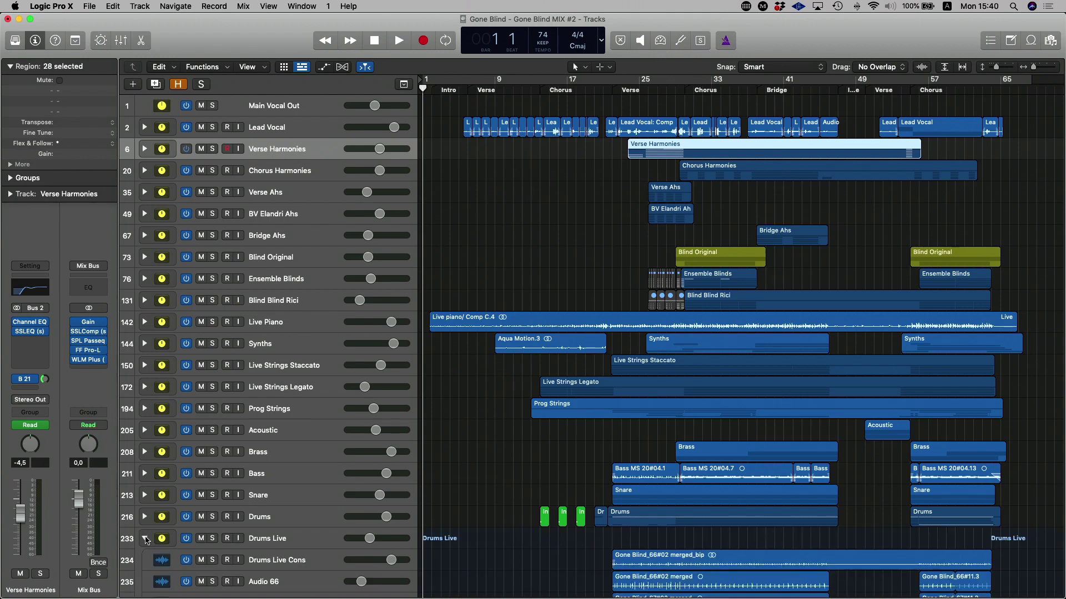
left_click(144, 538)
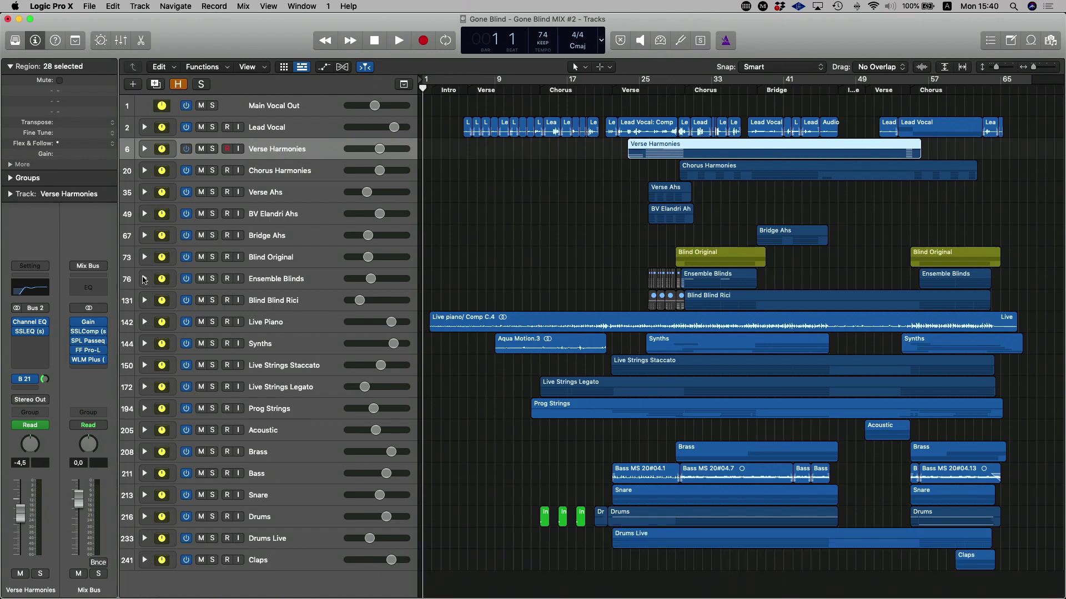
left_click(147, 279)
scroll(151, 286, "down", 10)
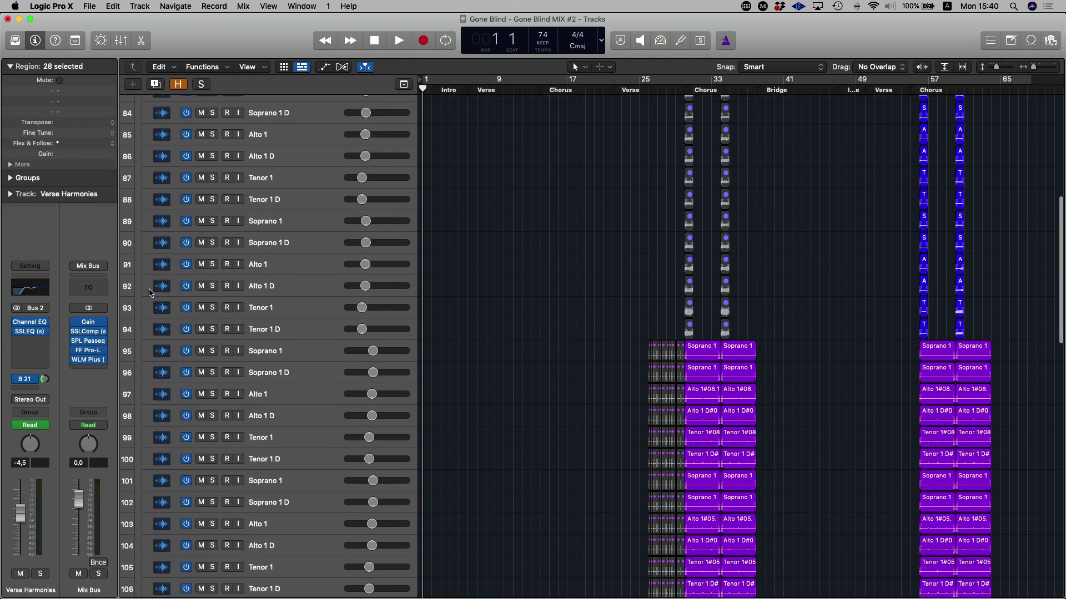
scroll(151, 292, "down", 5)
scroll(151, 291, "up", 20)
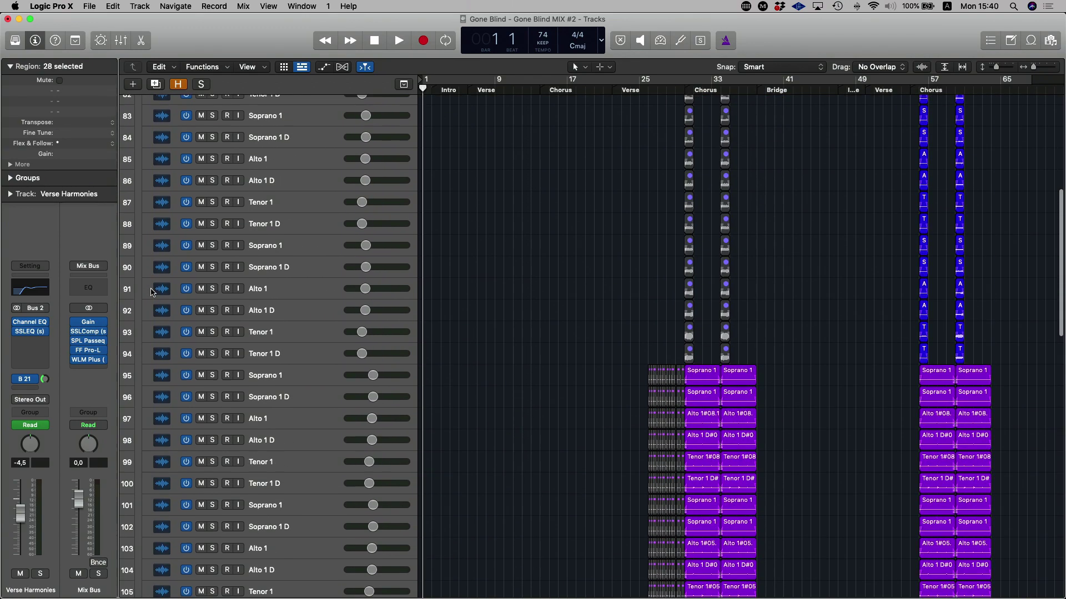
scroll(151, 293, "up", 5)
left_click(147, 279)
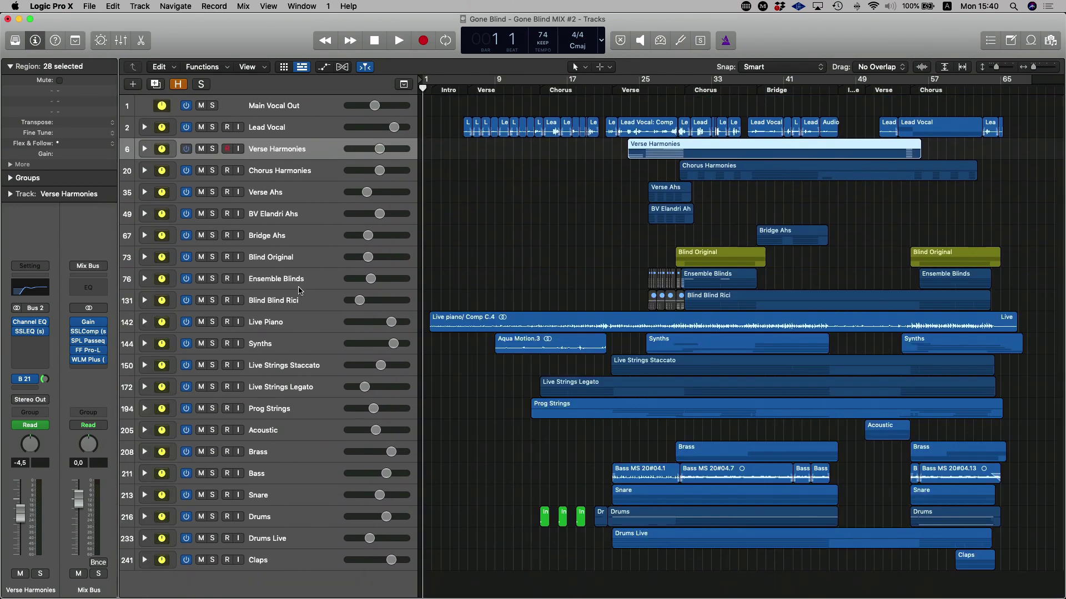
left_click(300, 286)
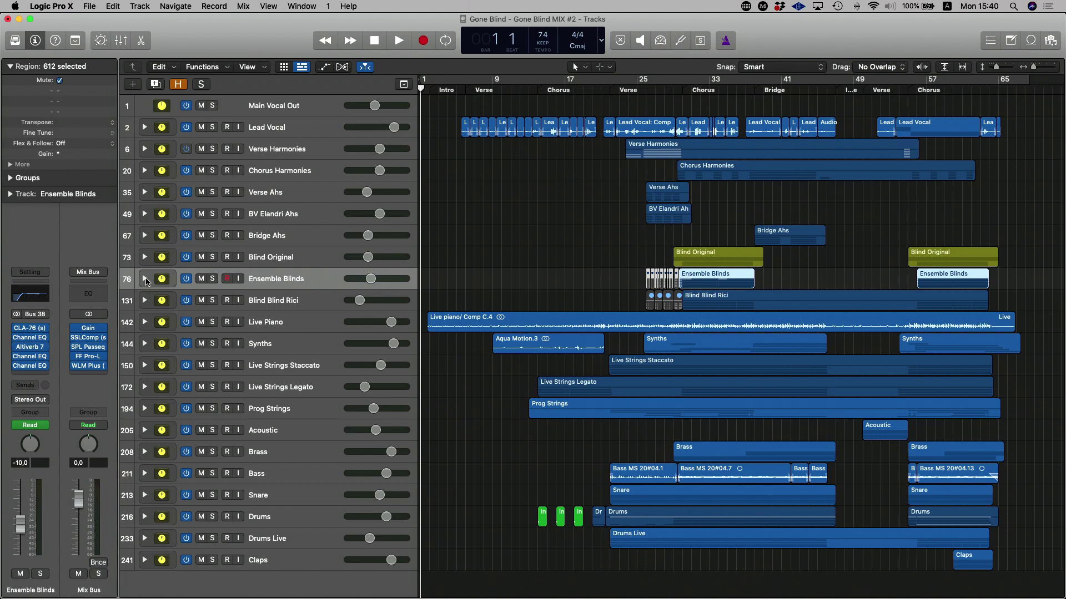
left_click(147, 281)
left_click(264, 306)
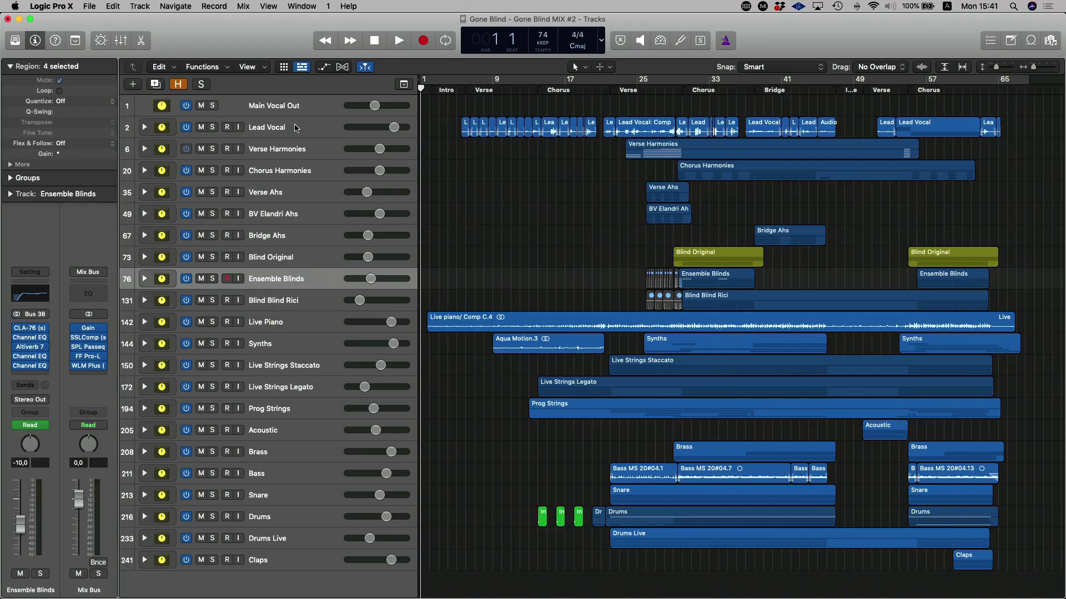
left_click(296, 128)
left_click(302, 150)
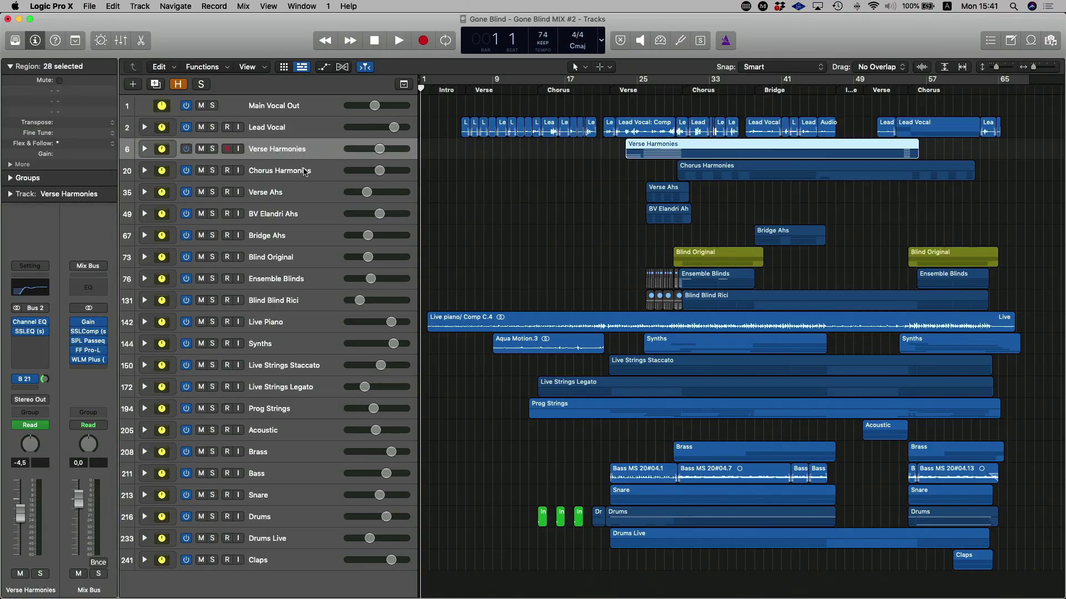
left_click(304, 171)
left_click(281, 194)
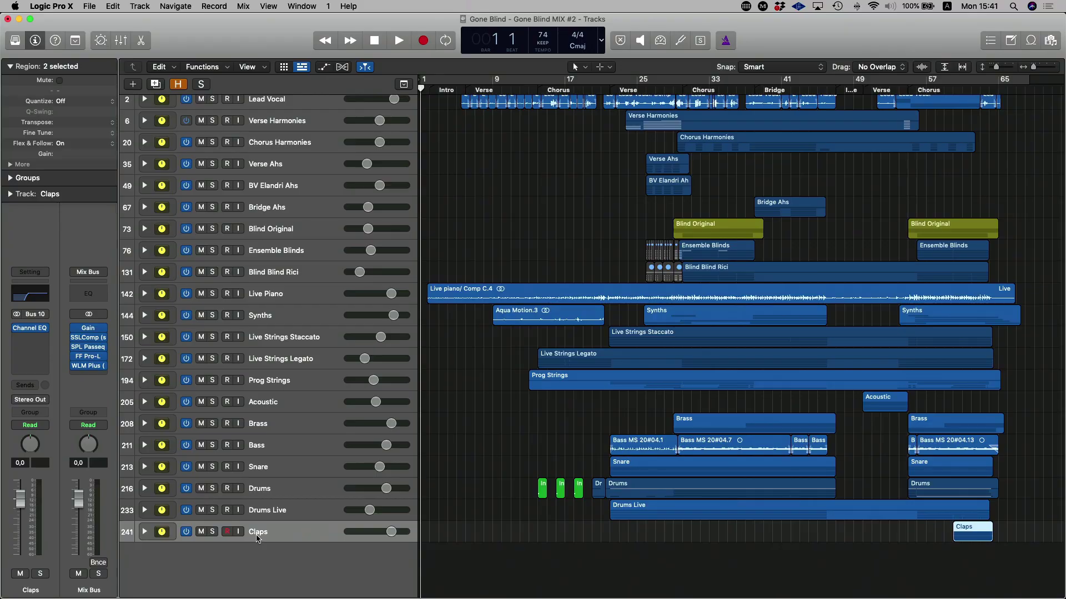
Select the tracks from Main Vocal Out through Blind Blind Rici.
scroll(272, 114, "up", 1)
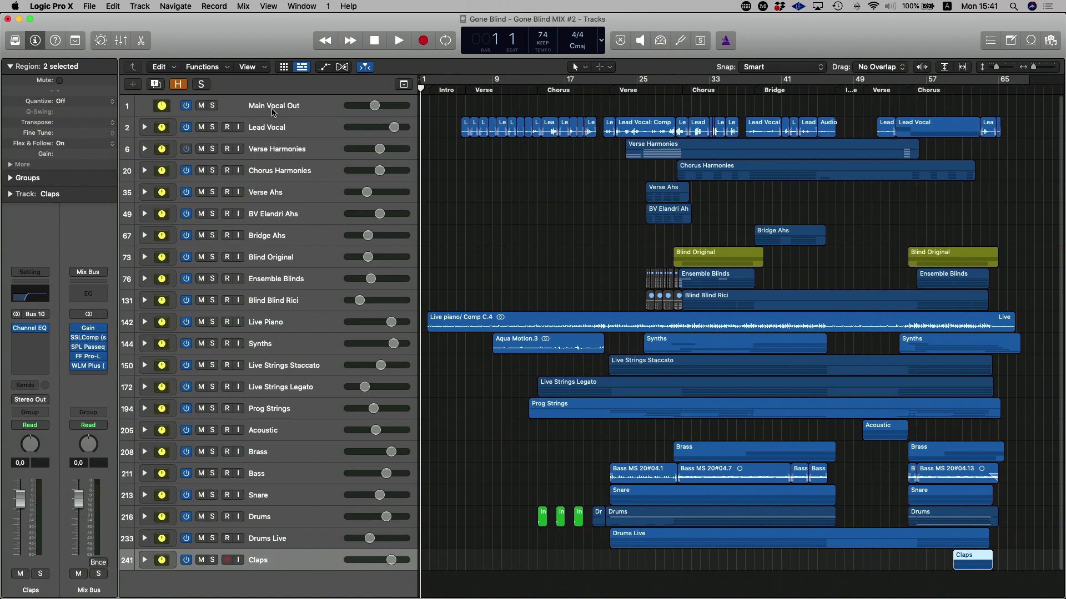
left_click(274, 111)
left_click(270, 302, "shift")
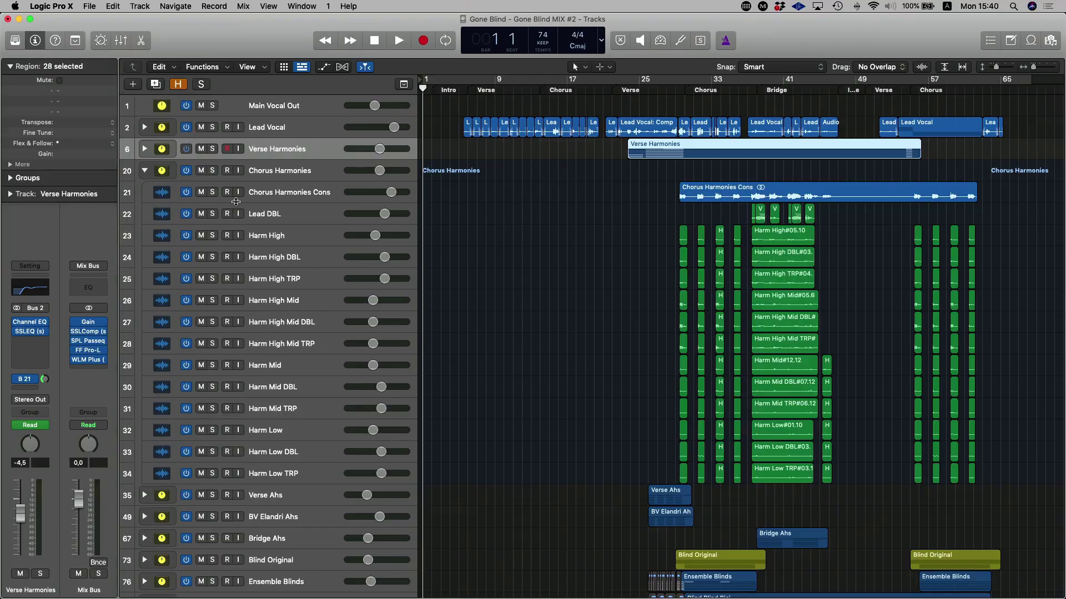
Fold Chorus Harmonies shut and open Ensemble Blinds to list its Soprano, Alto and Tenor tracks.
left_click(146, 171)
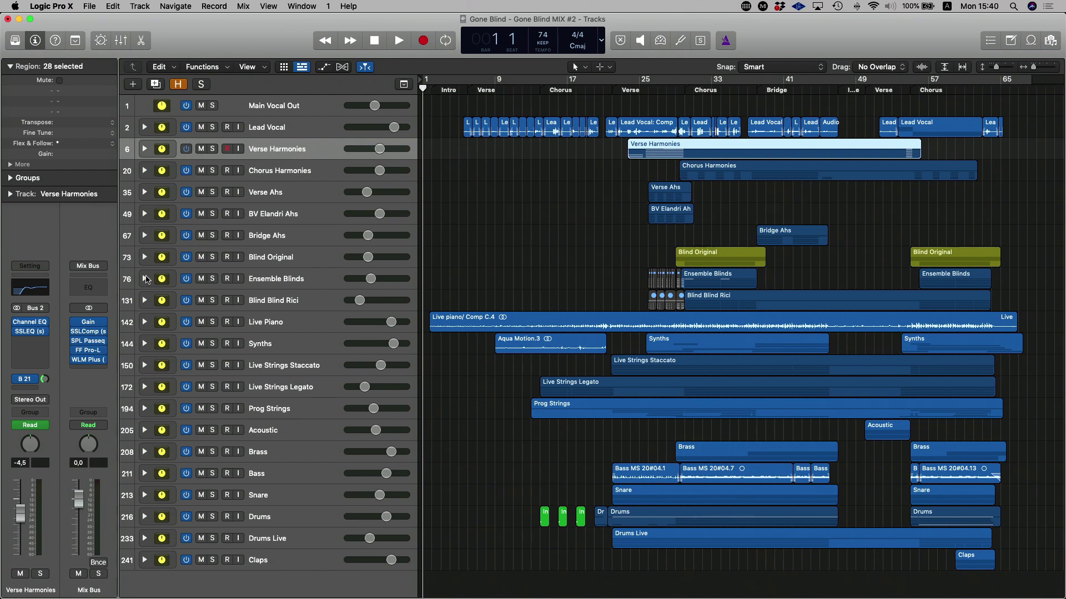
left_click(145, 279)
scroll(147, 285, "down", 10)
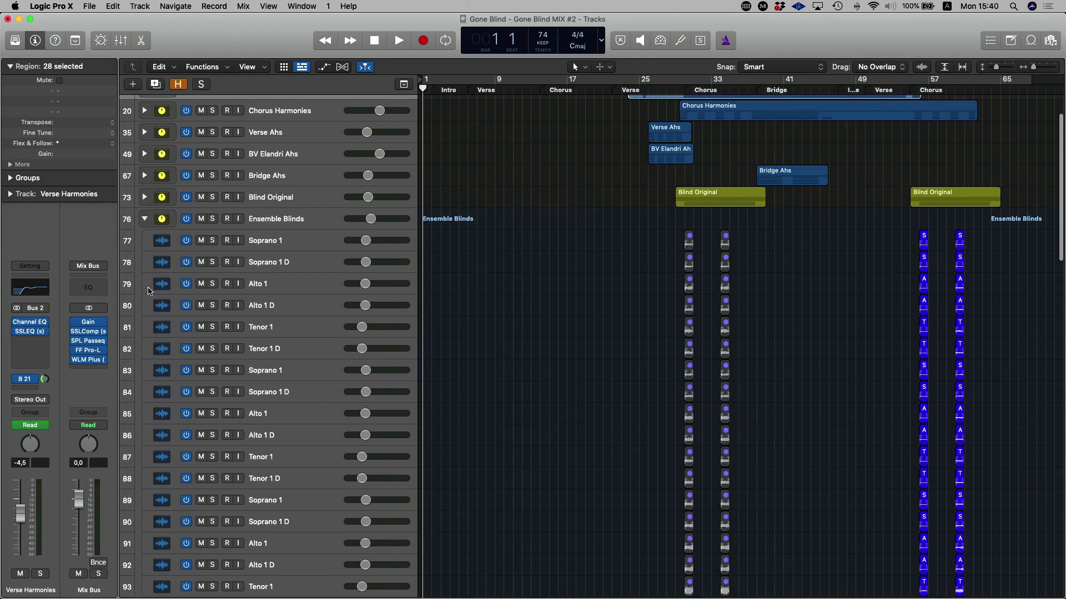